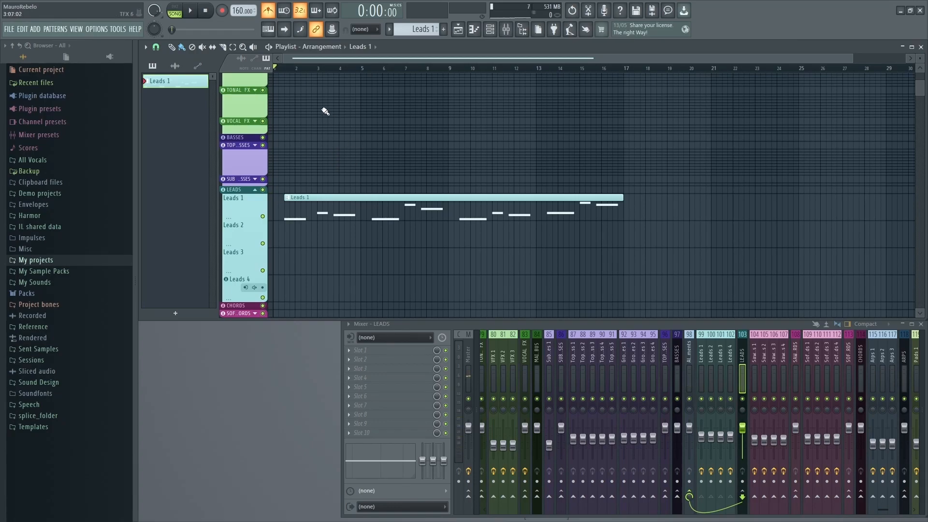
Play back the Leads 1 melody in the playlist
key(space)
key(space)
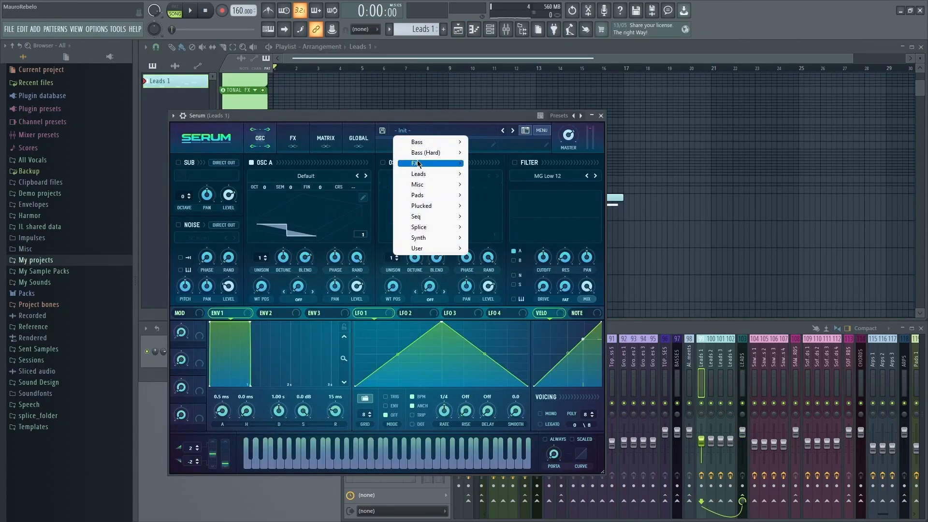
Load the Basic Shapes wavetable into oscillator A, shift its wavetable position to a square wave and audition the sound
click(307, 177)
mouse_move(304, 187)
click(353, 230)
mouse_move(266, 283)
mouse_down()
mouse_move(271, 264)
mouse_move(283, 276)
mouse_up()
key(space)
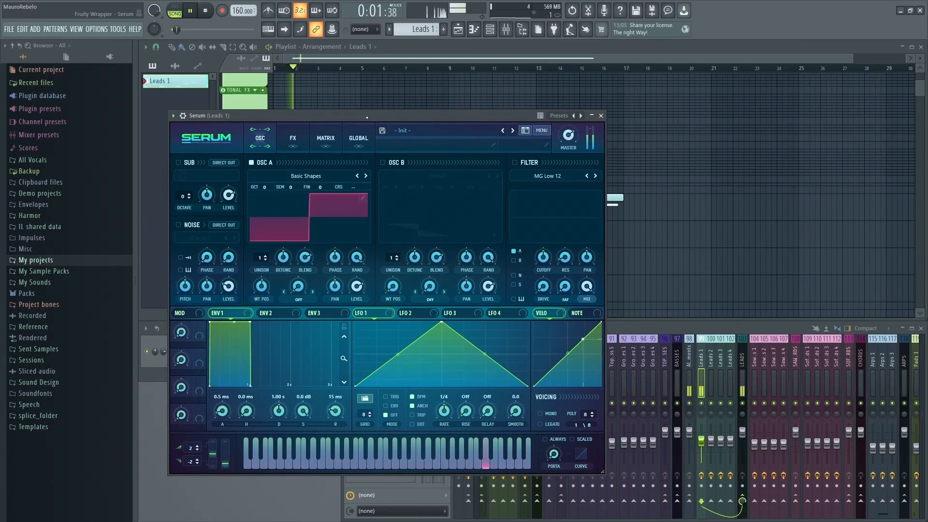
key(space)
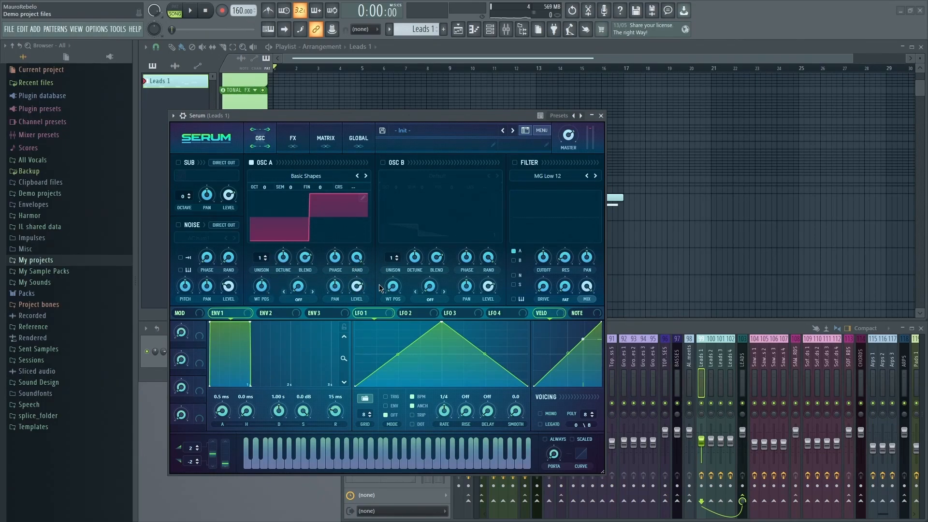
Enable the filter and switch the voicing to mono with portamento set to always
click(527, 164)
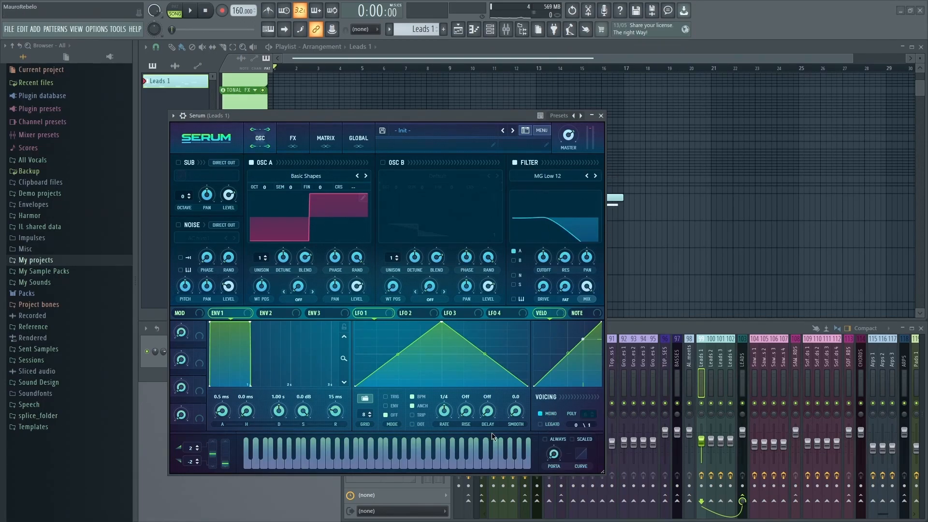
click(553, 440)
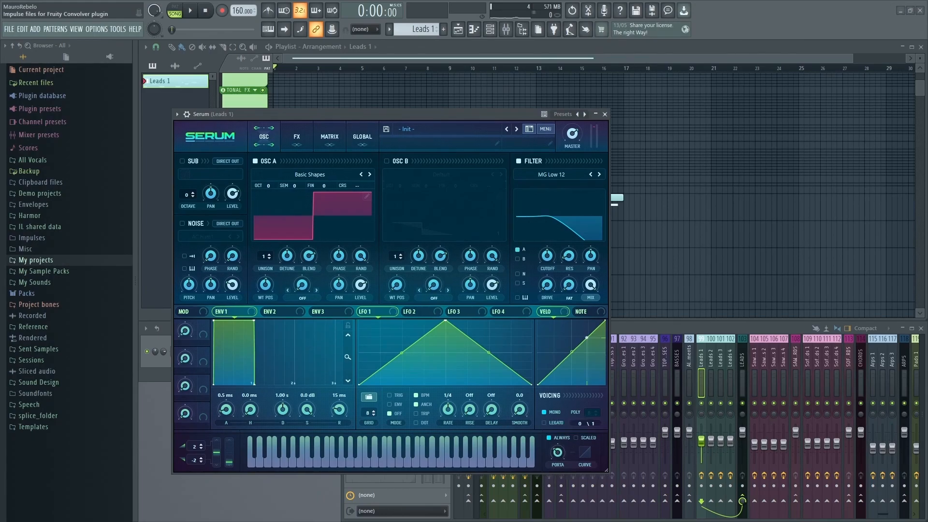
Raise the filter cutoff, change the filter type to MG Low 24 and set the resonance to 19%, auditioning the result
drag(552, 257, 551, 229)
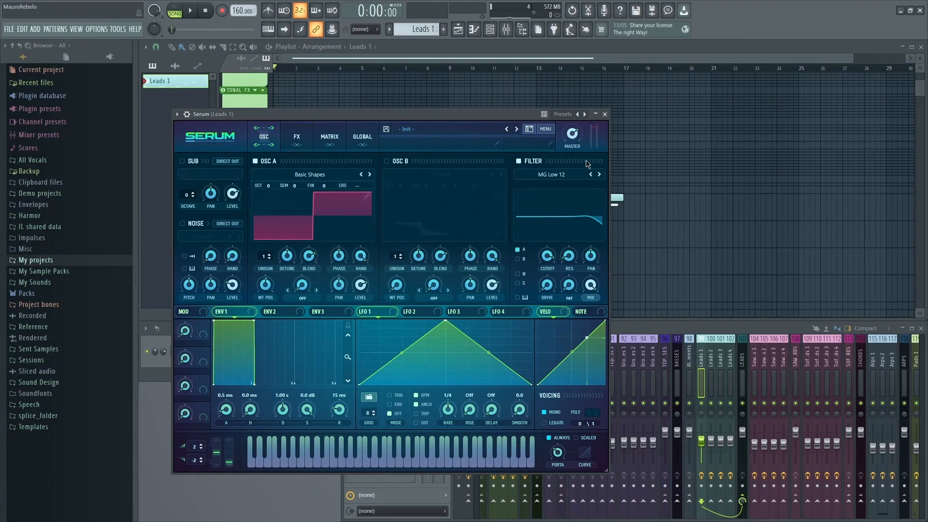
click(599, 175)
key(space)
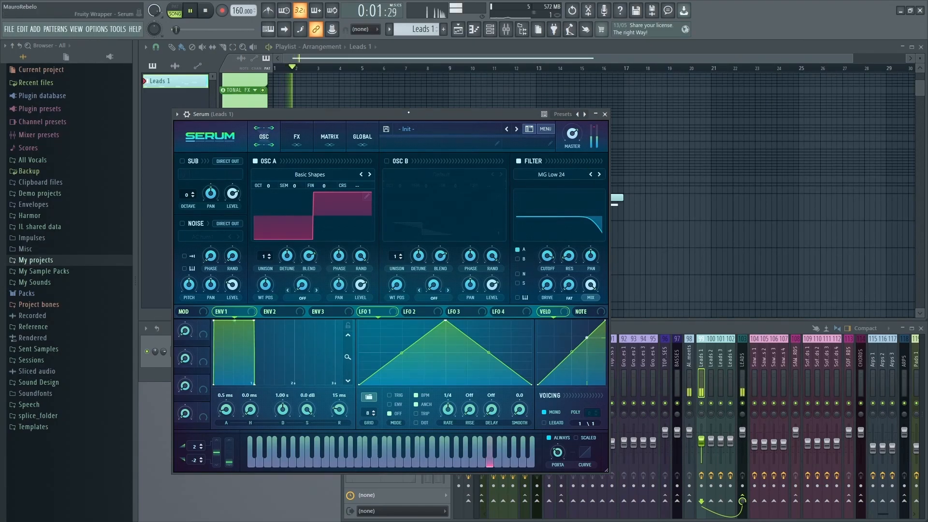
key(space)
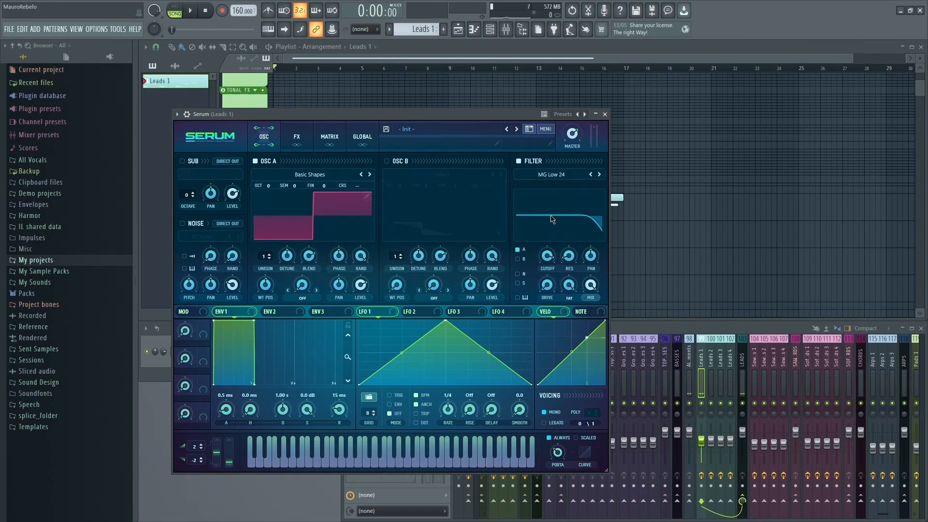
mouse_move(571, 257)
mouse_down()
mouse_move(572, 249)
mouse_move(568, 256)
mouse_up()
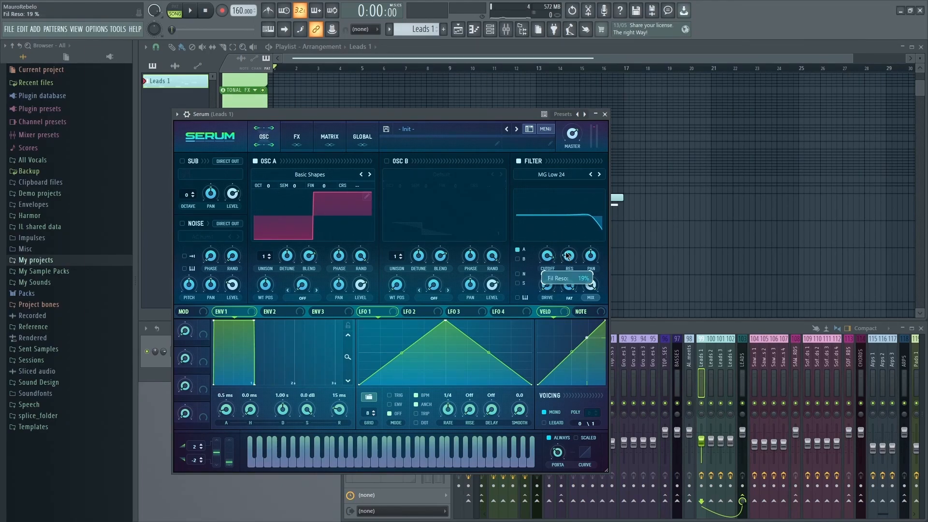
key(space)
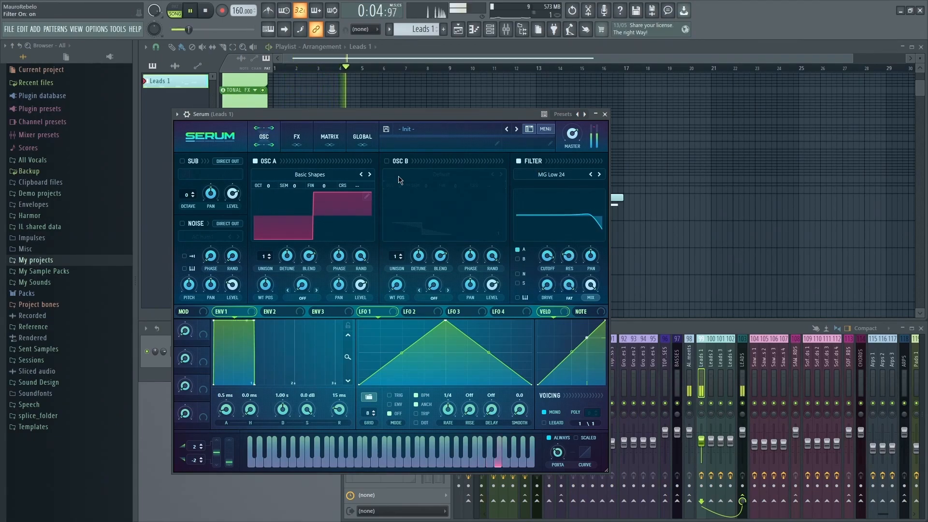
key(space)
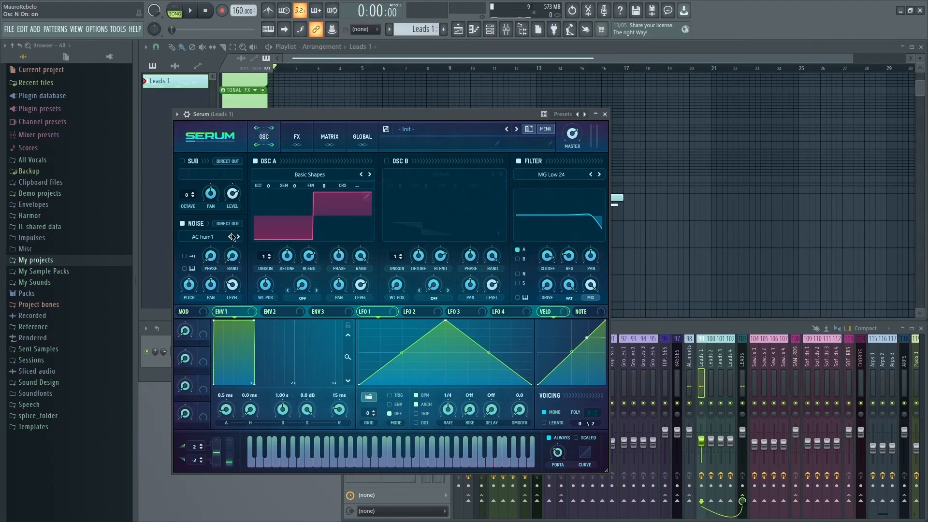
Load the AlphaNz noise sample into the enabled noise oscillator
click(221, 237)
mouse_move(231, 248)
click(292, 247)
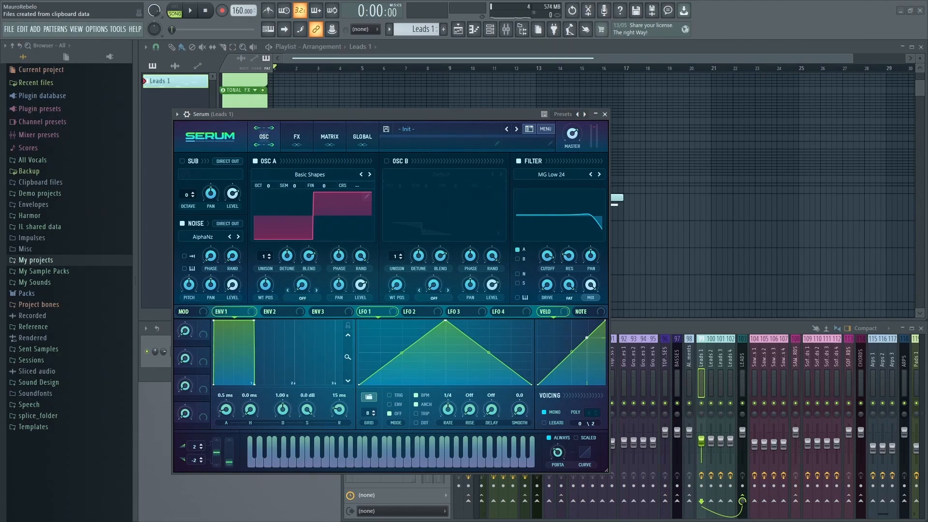
Assign Noise OSC as the modulation source for oscillator A's coarse pitch
right_click(374, 186)
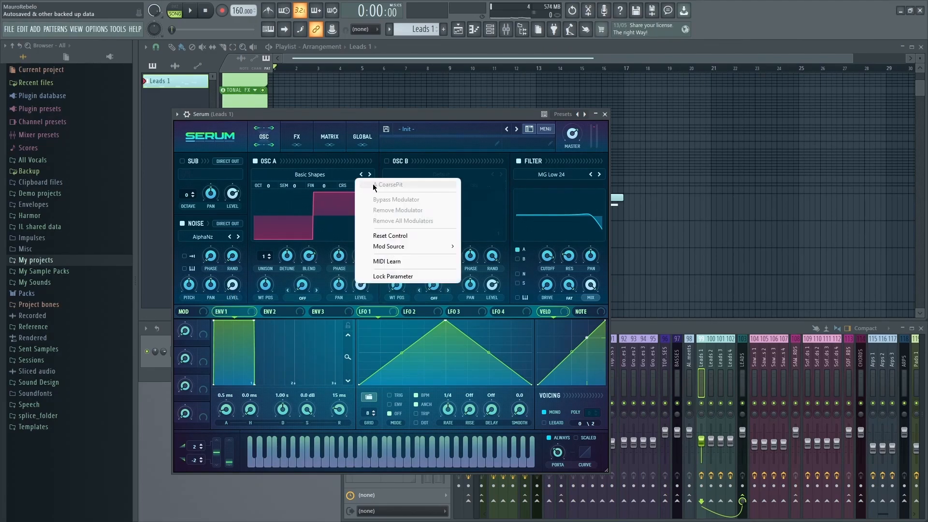
mouse_move(416, 247)
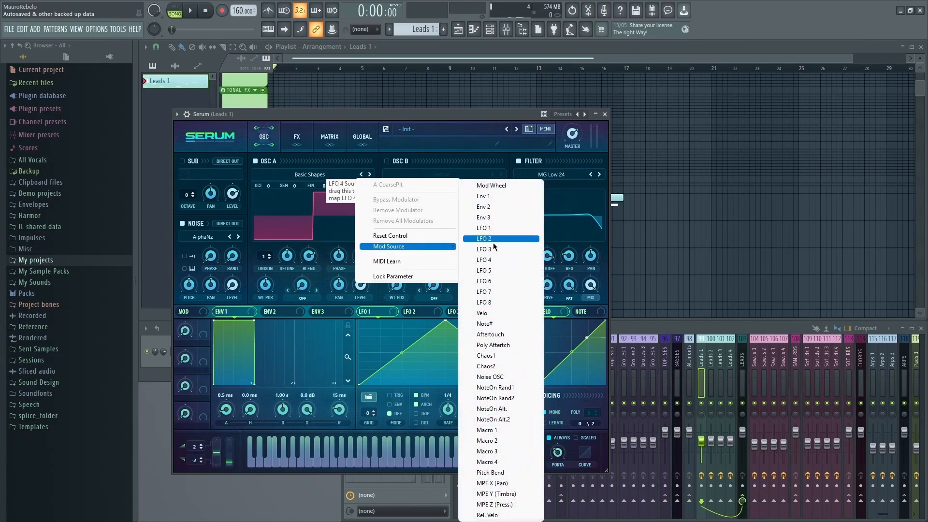
click(508, 322)
right_click(353, 187)
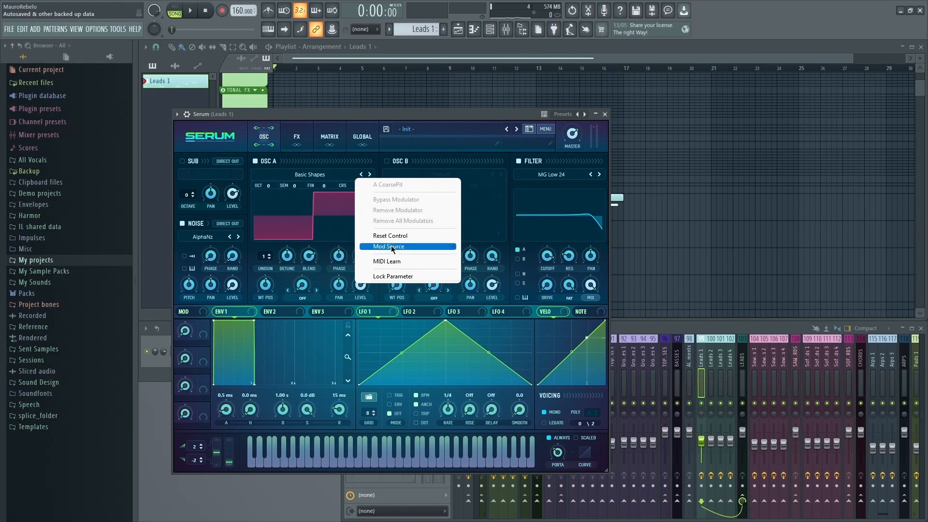
mouse_move(411, 246)
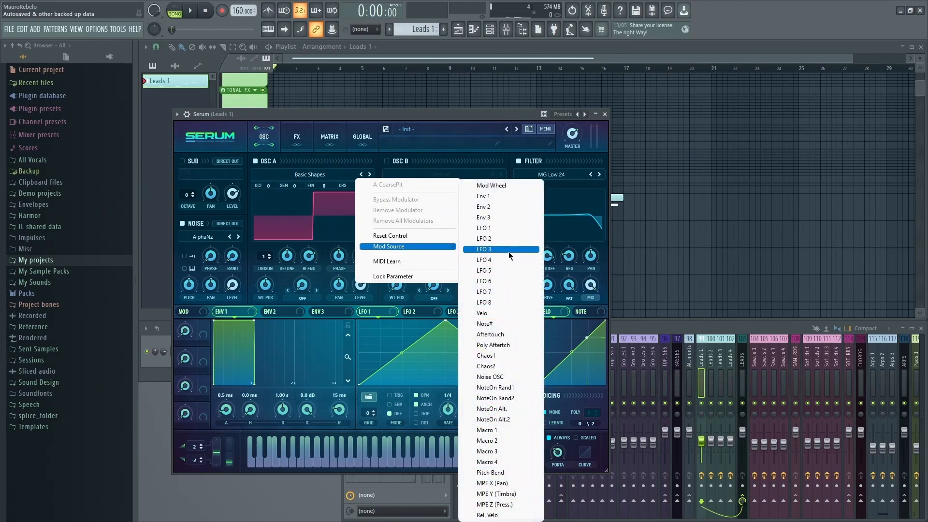
click(508, 378)
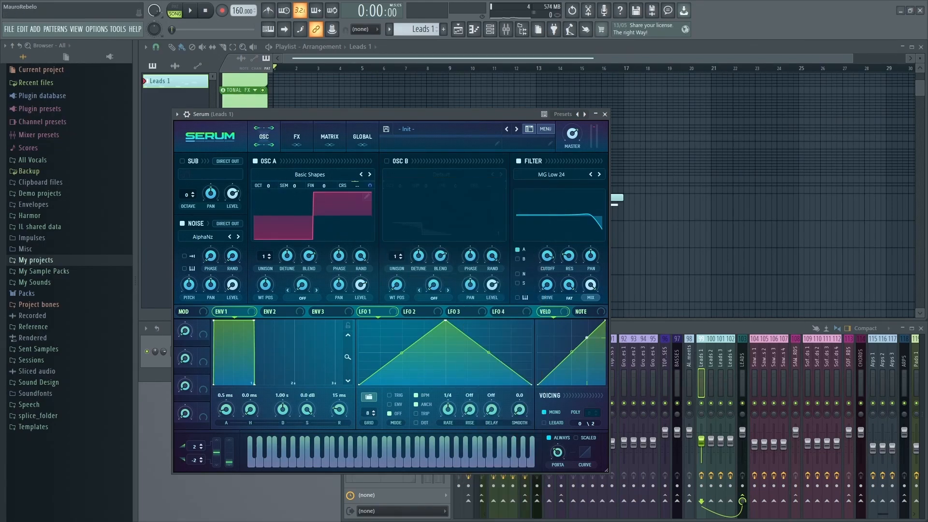
Reduce the output of the Noise OSC to coarse pitch modulation to about 30 in the matrix while auditioning it
click(329, 137)
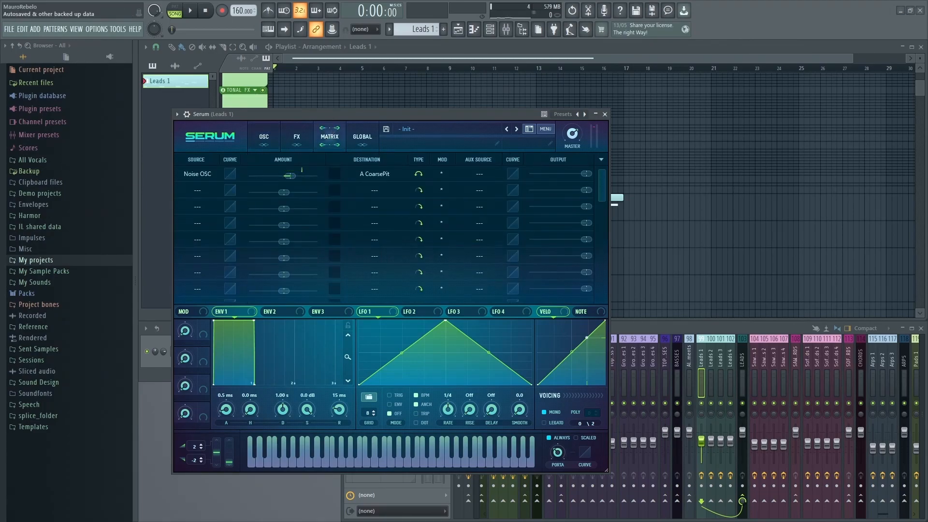
key(space)
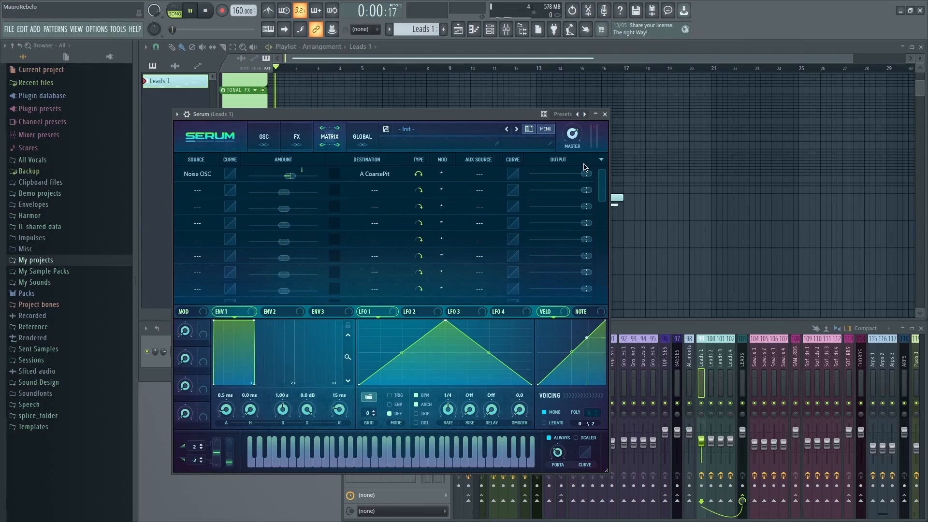
key(space)
key(space)
drag(587, 175, 518, 176)
double_click(548, 175)
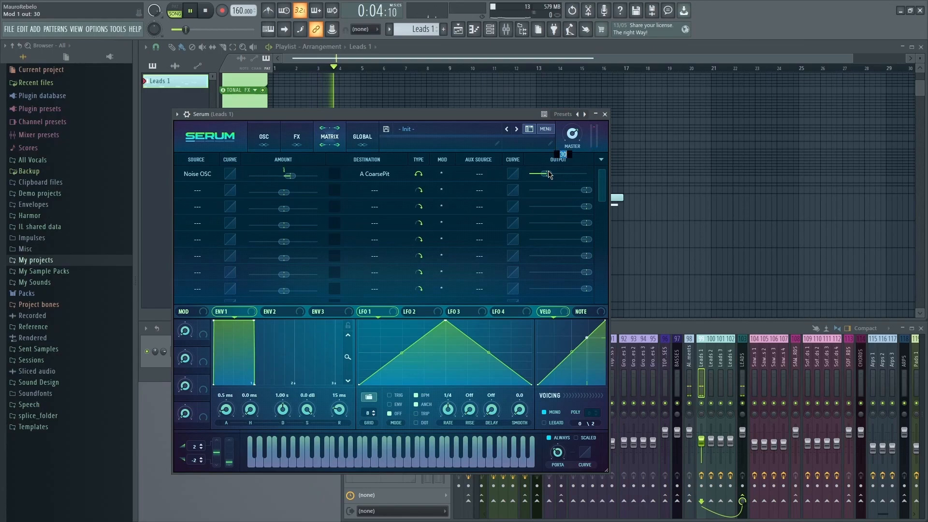
key(Return)
key(space)
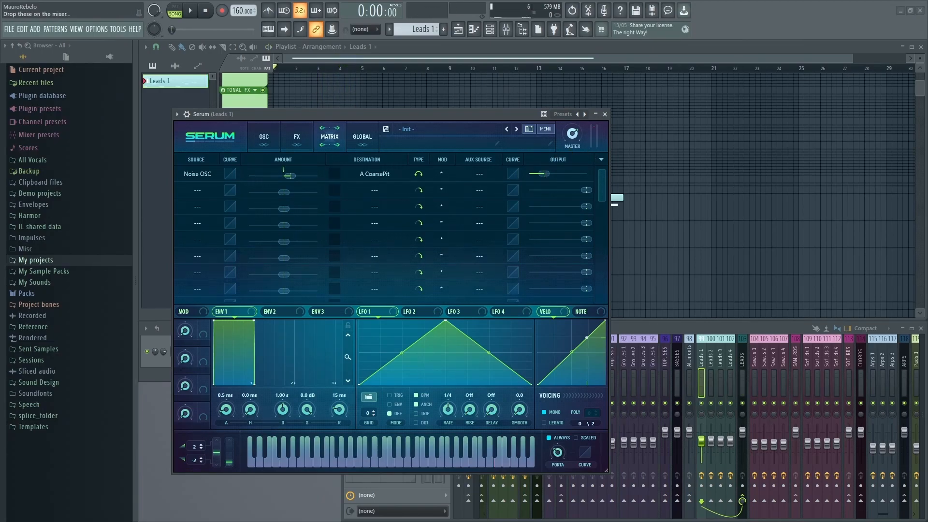
Enable the Hyper / Dimension effect and audition the lead
click(297, 137)
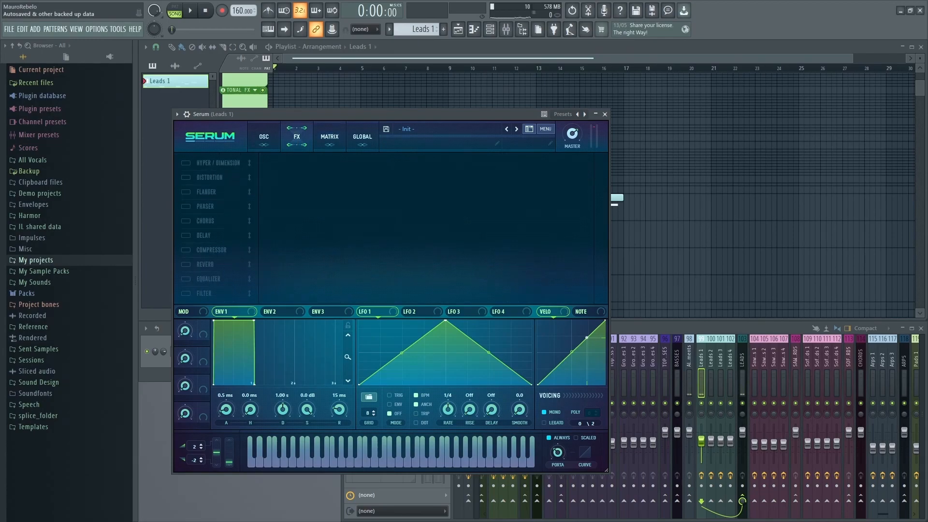
click(185, 163)
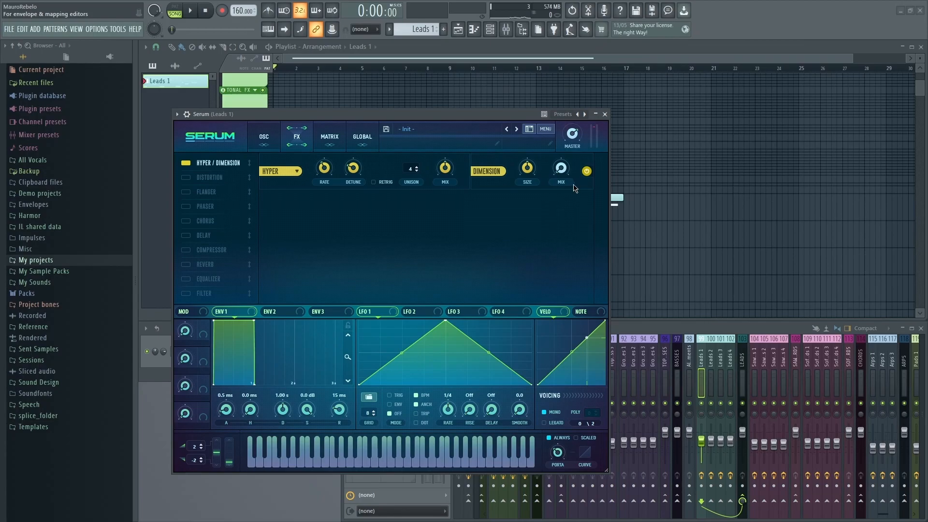
key(space)
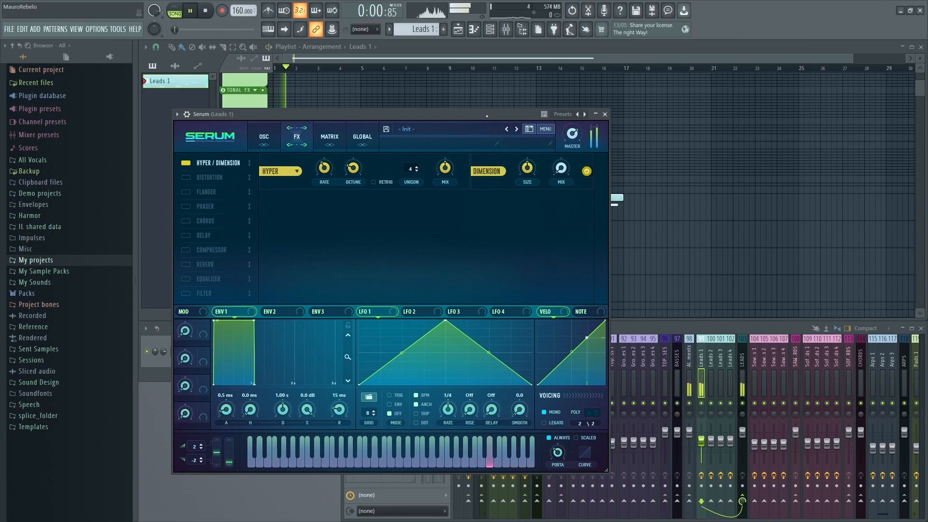
key(space)
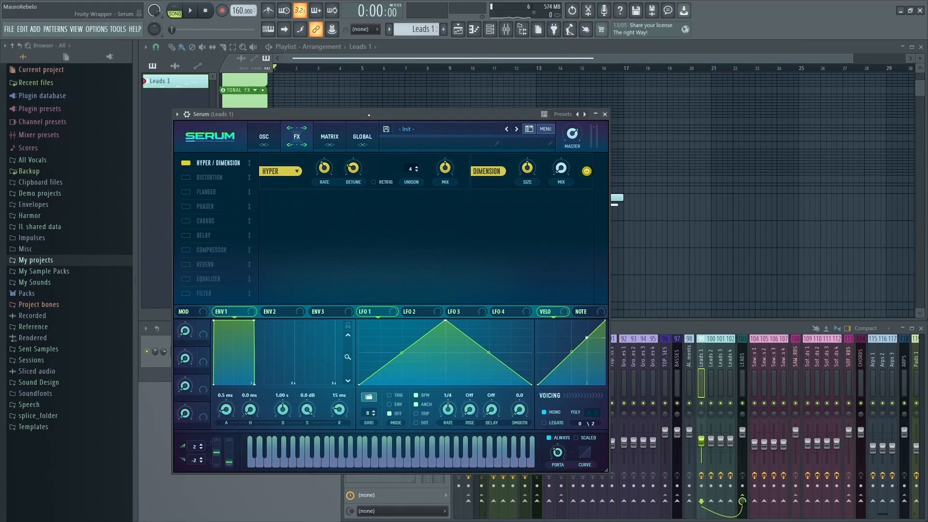
Enable Distortion, place it ahead of Hyper / Dimension in the effects chain and set its type to Asym
click(194, 178)
drag(196, 179, 196, 164)
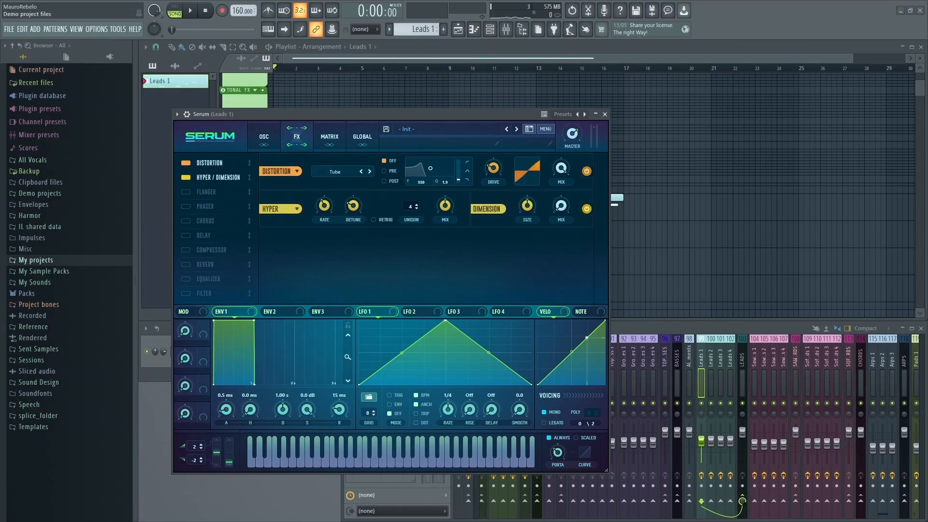
click(348, 172)
click(358, 283)
Give the distortion a post low-pass filter at about 13290 Hz with Q 0.1, and raise the drive to about 97%
click(385, 182)
drag(430, 169, 468, 182)
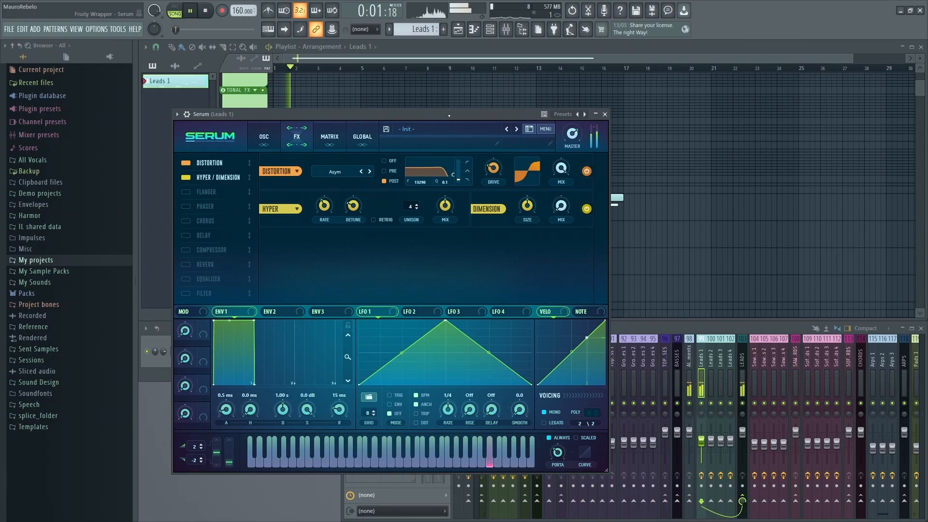
drag(501, 173, 503, 155)
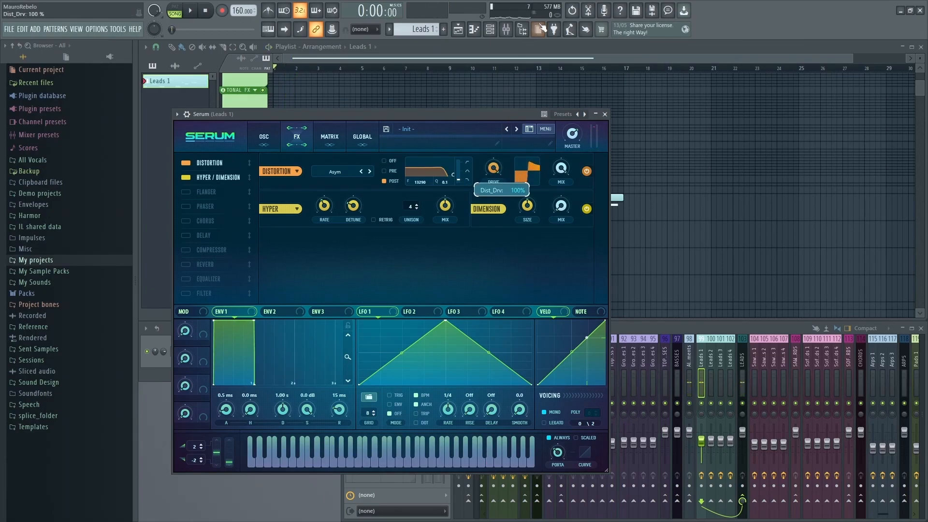
key(space)
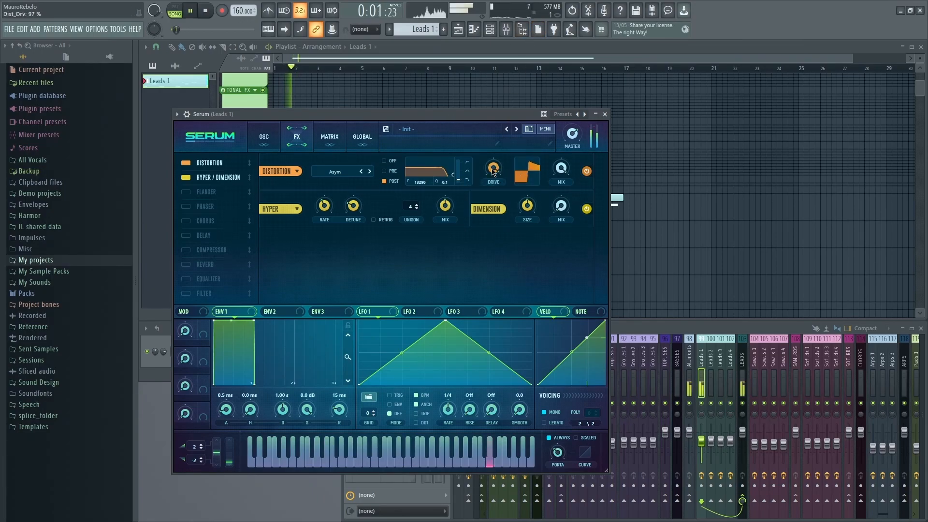
key(space)
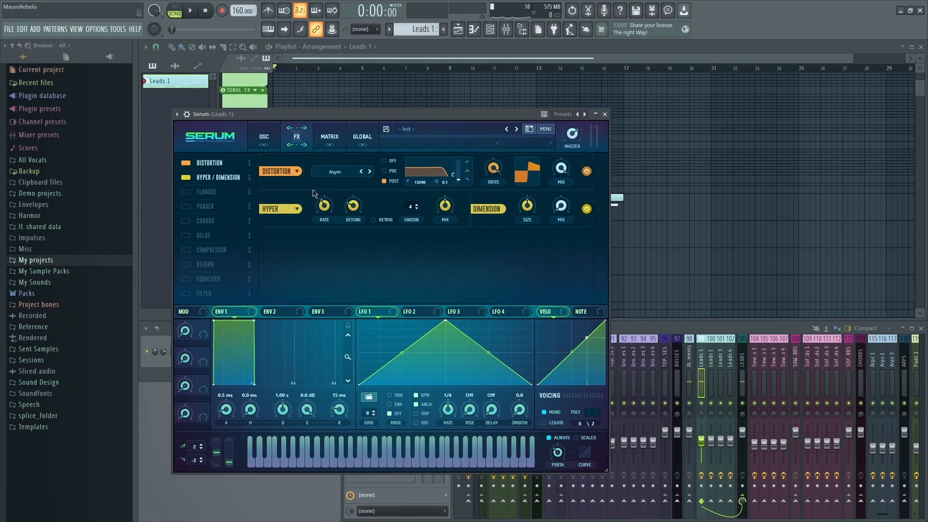
Enable the Compressor in multiband mode with a ratio of about 1.9:1, and enable the Equalizer
click(186, 250)
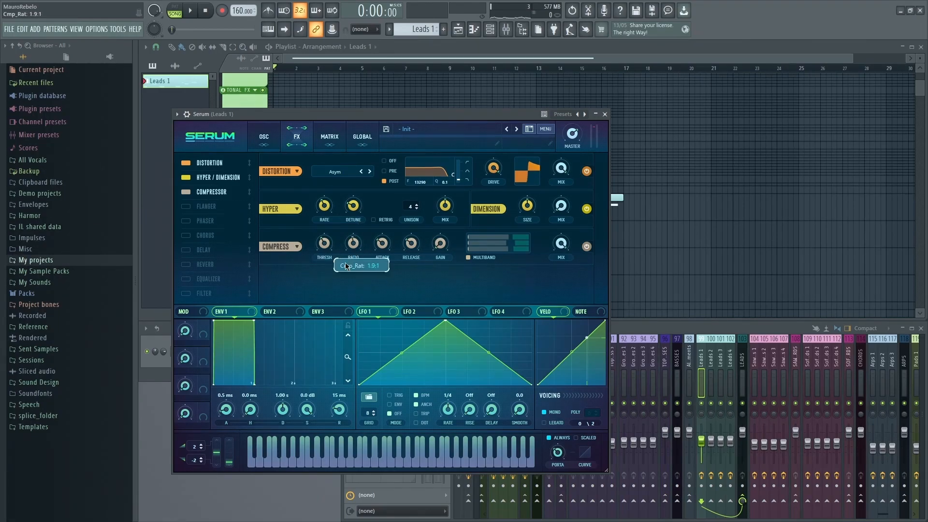
click(185, 279)
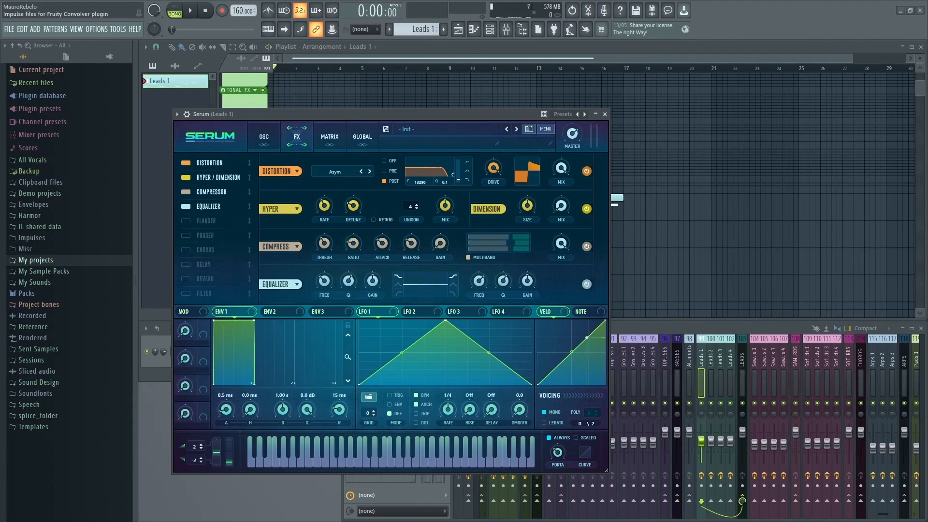
Set the equalizer's low band to a low cut and its high band to a peak, raise the low frequency and lower its gain to -4.7 dB
click(399, 294)
click(452, 285)
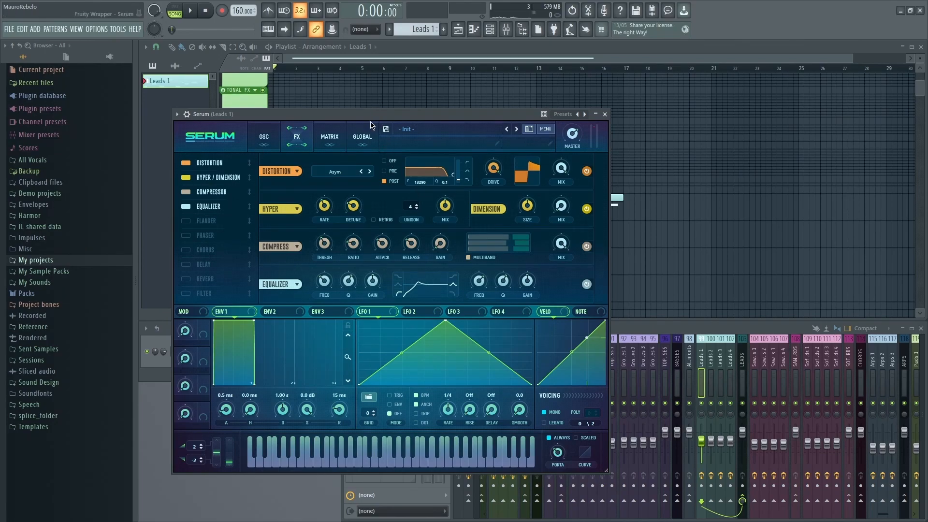
drag(325, 273, 333, 234)
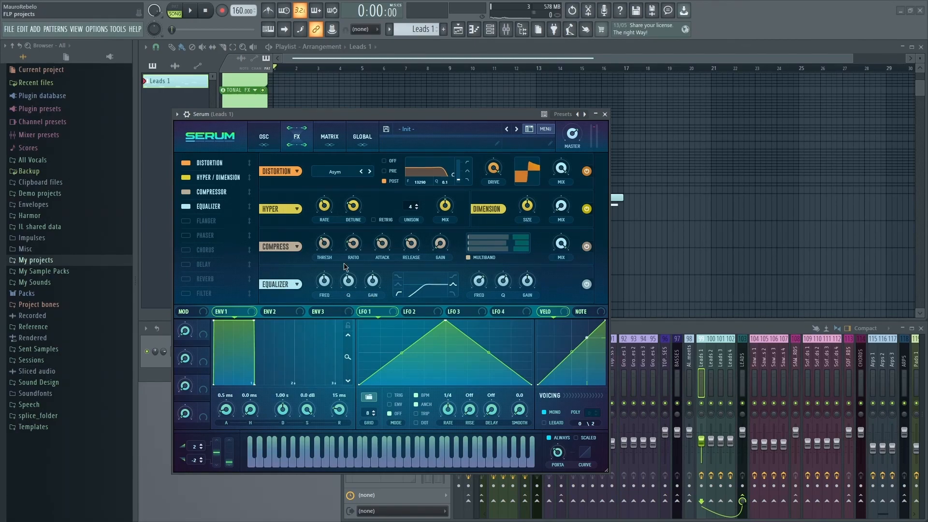
drag(371, 284, 351, 307)
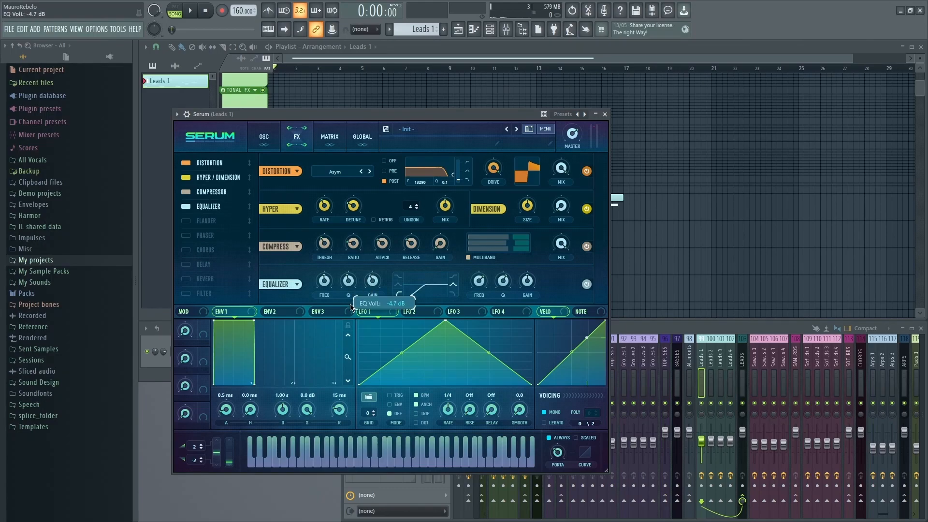
Audition the lead while adjusting the gain of the equalizer's high band
key(space)
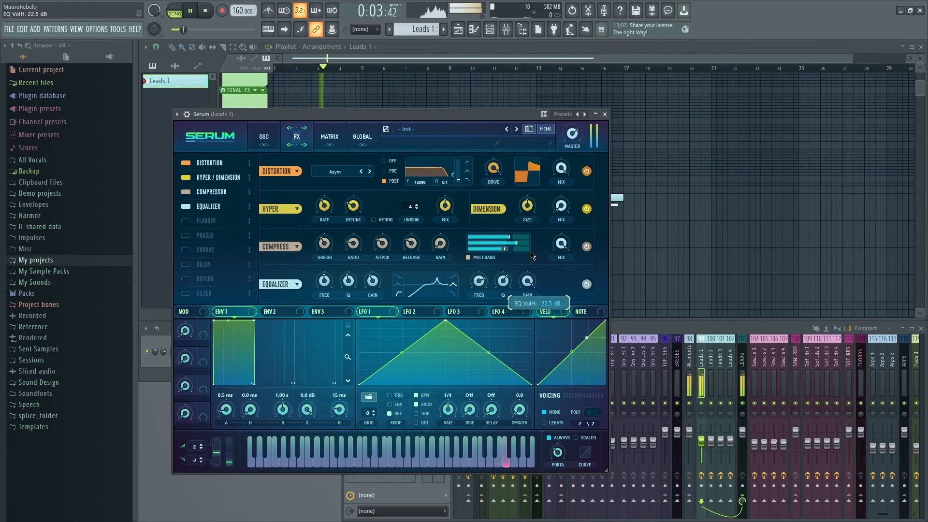
key(space)
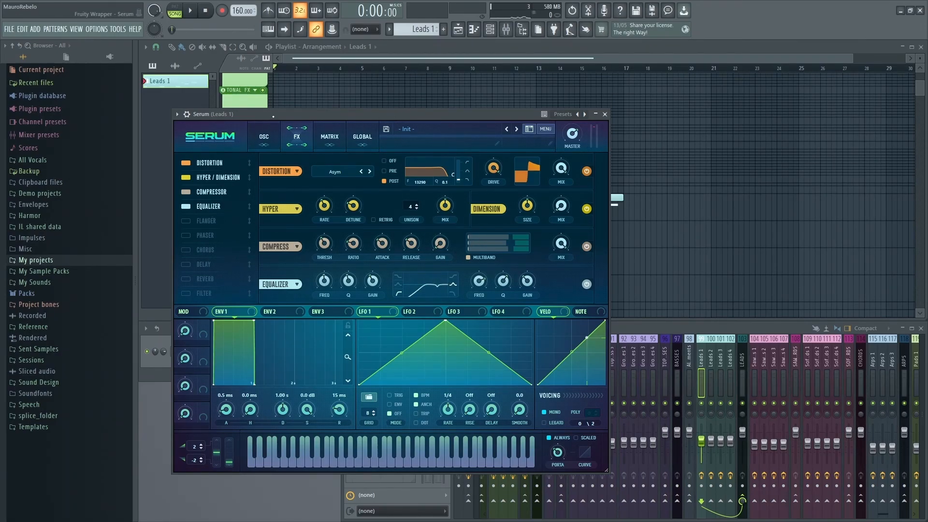
Enable Serum's Reverb with a low cut of about 21%, switch it from Hall to Plate, and audition the lead
drag(381, 119, 388, 117)
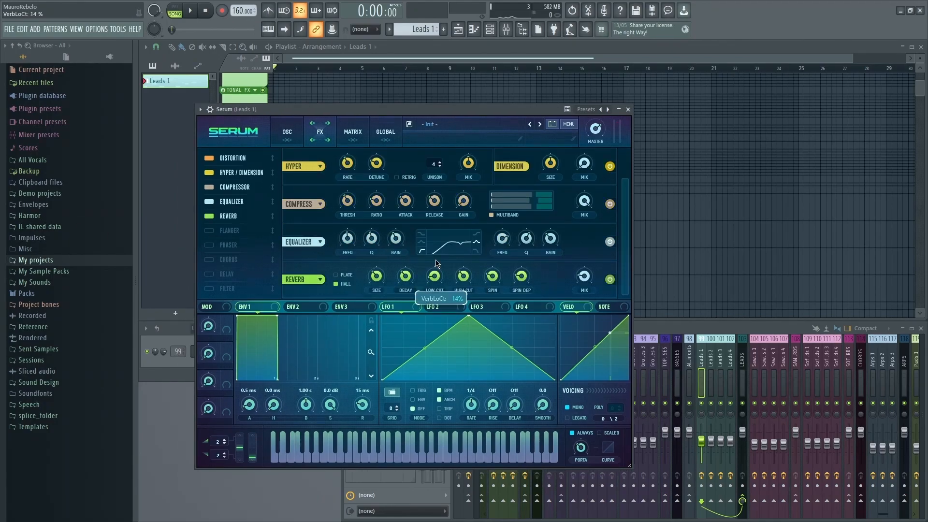
mouse_move(432, 269)
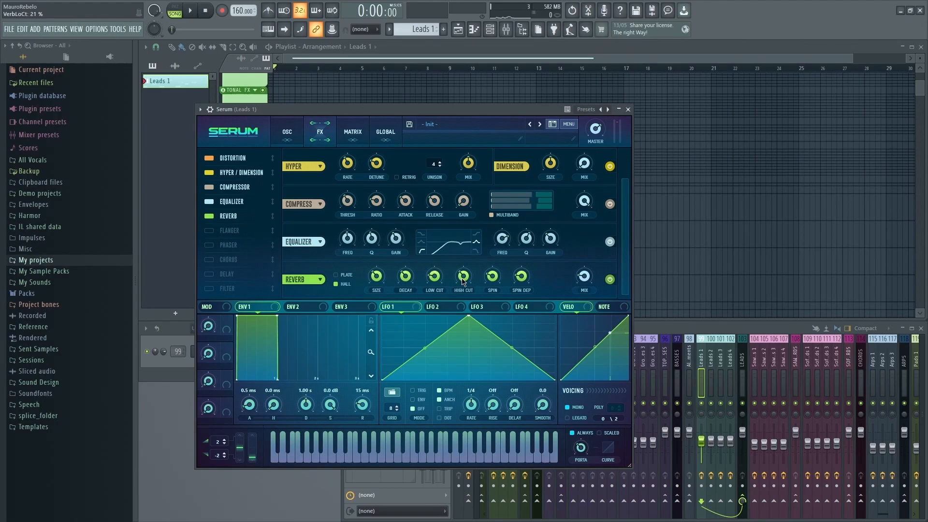
click(337, 276)
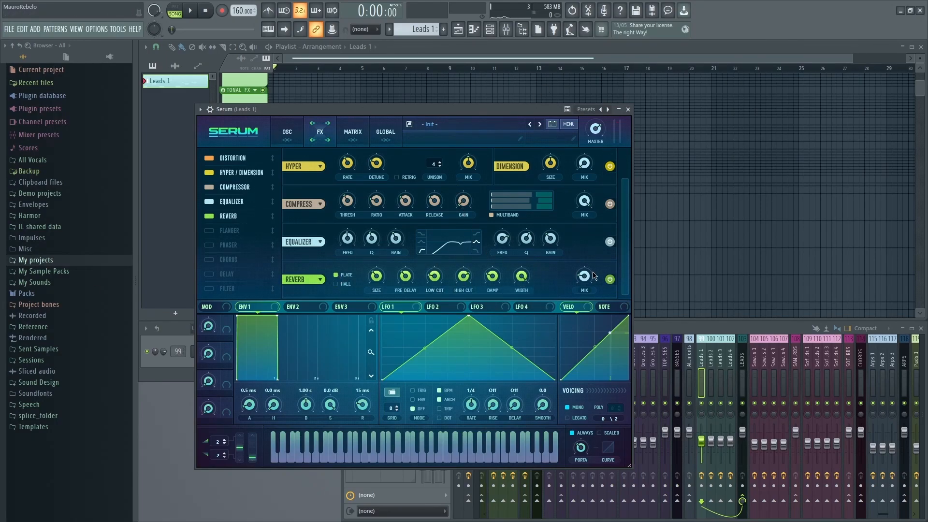
key(space)
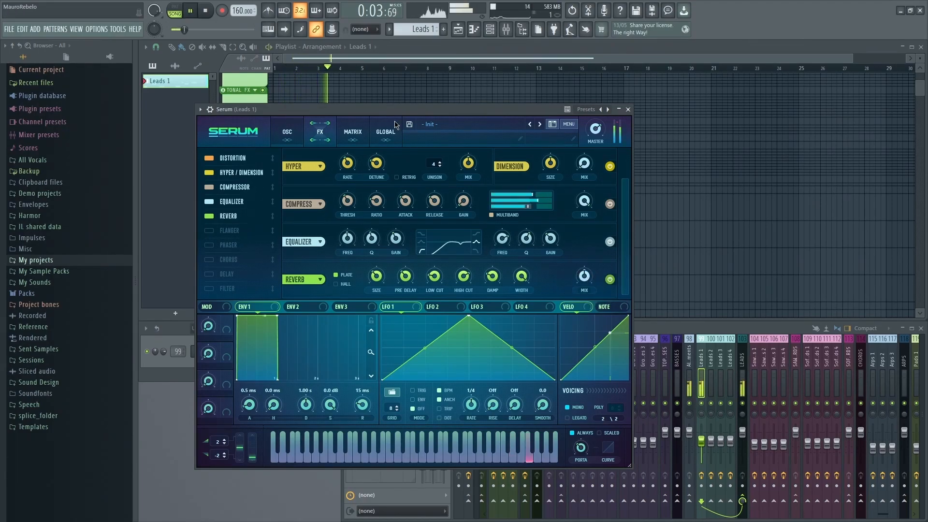
key(space)
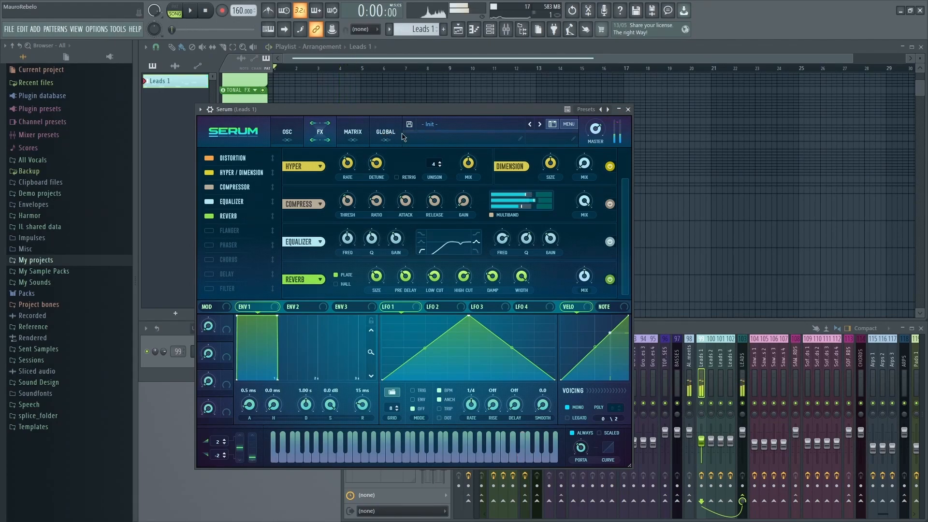
Audition the lead in mono through the master's MSED, and turn its side mute off
click(468, 363)
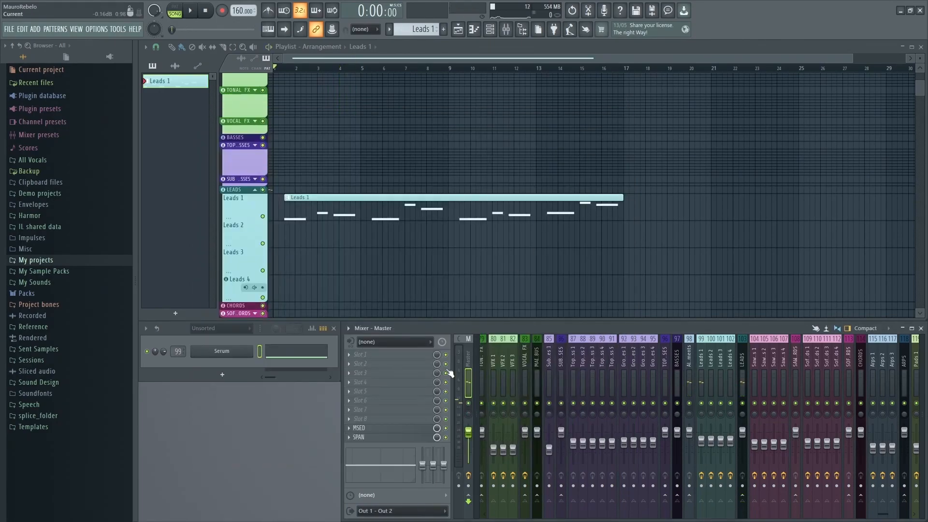
click(373, 428)
drag(338, 148, 346, 149)
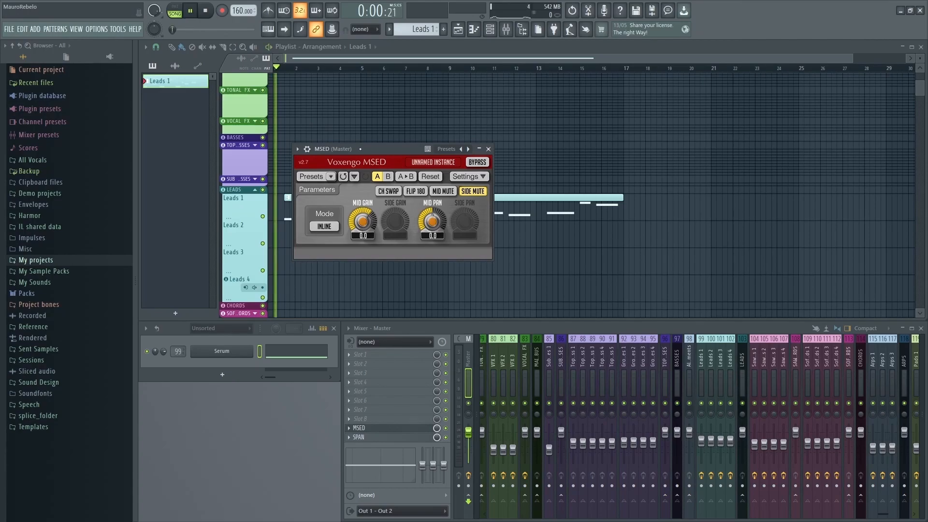
key(space)
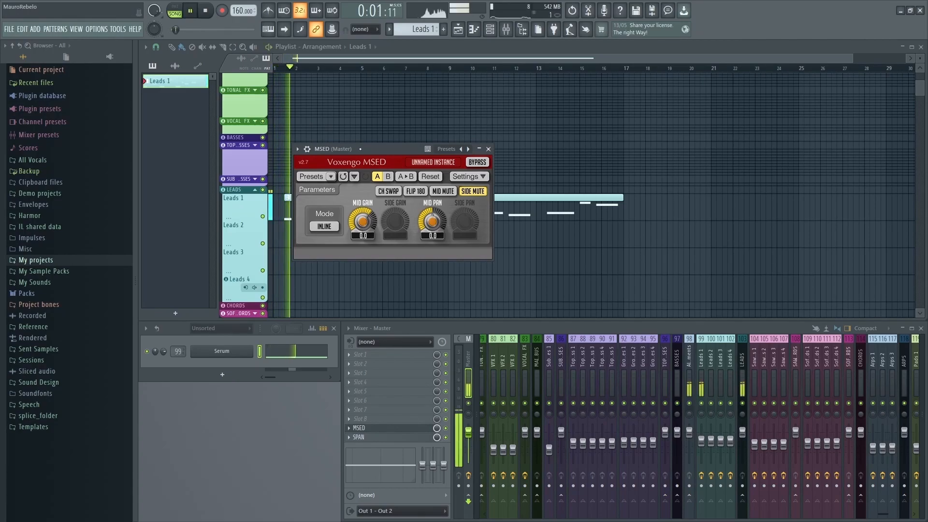
key(space)
click(471, 191)
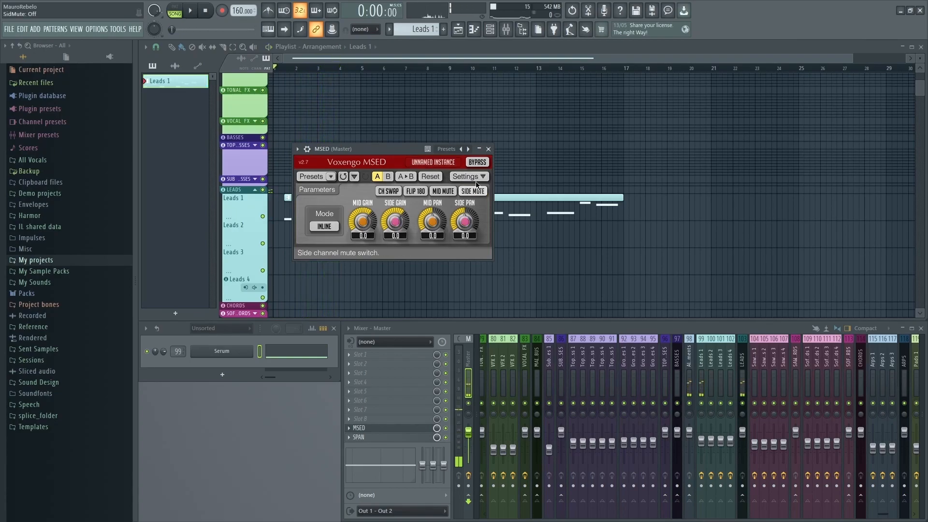
click(488, 149)
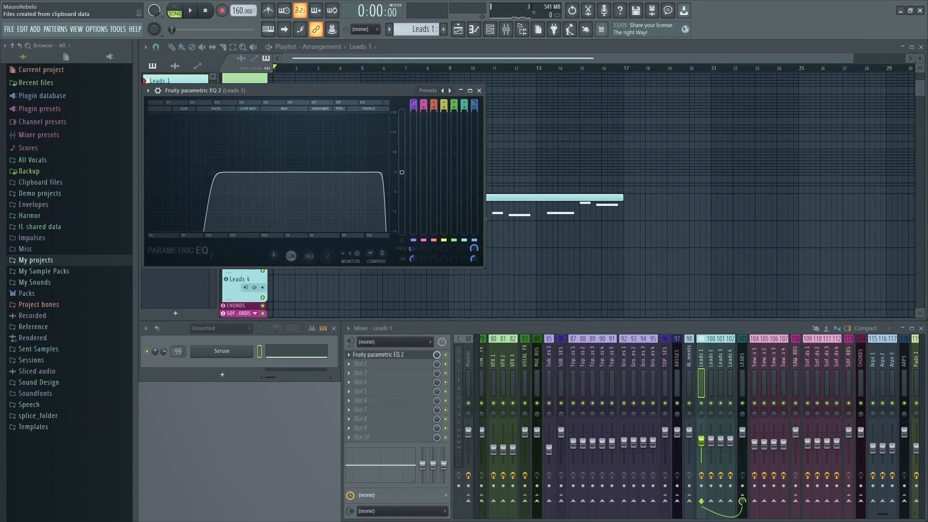
Raise the high-pass cutoff in the Leads 1 track's Fruity Parametric EQ 2 to about 295 Hz and audition it
drag(211, 173, 241, 172)
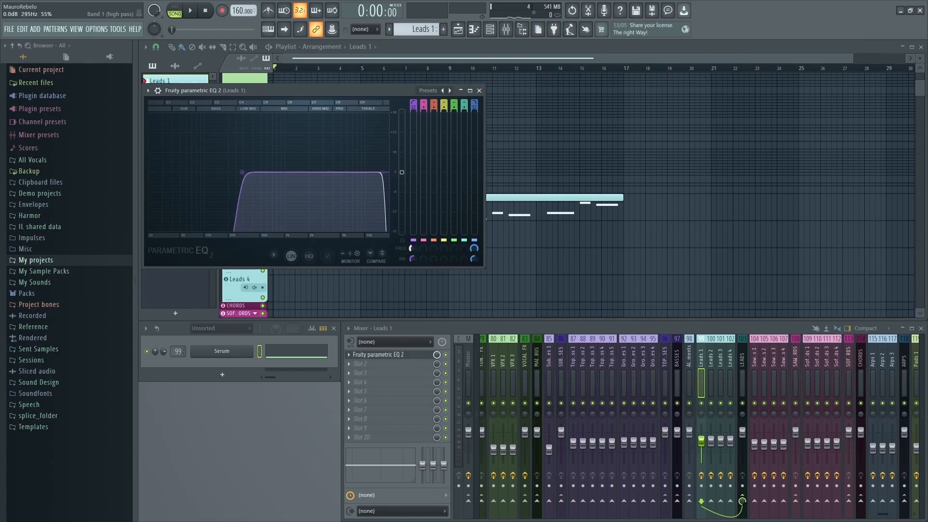
key(space)
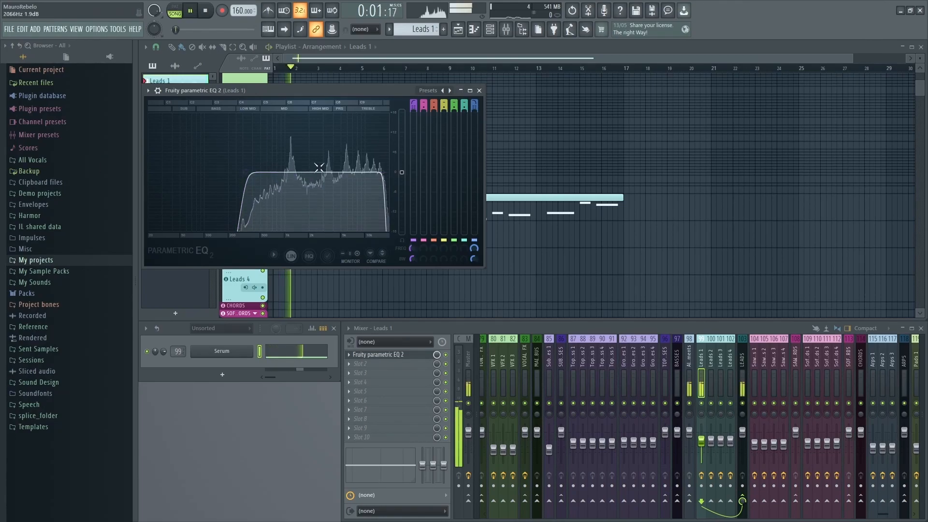
key(space)
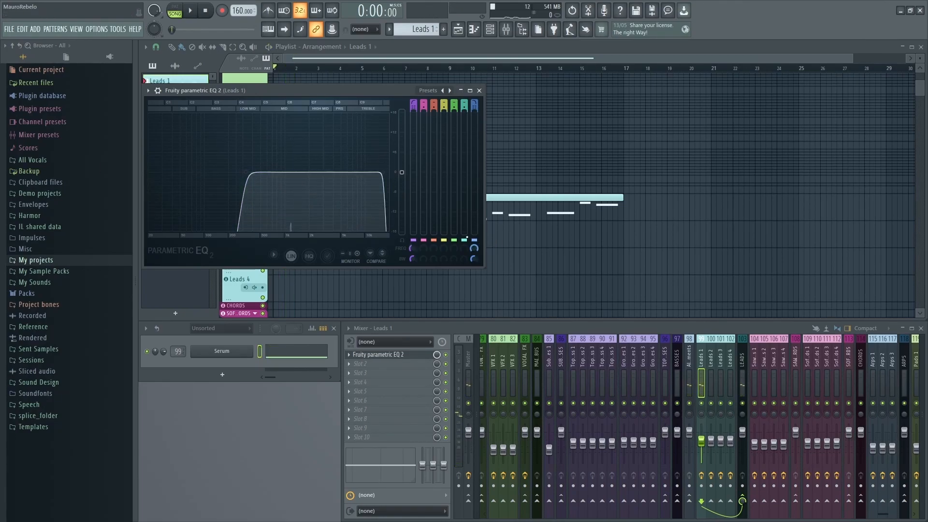
click(480, 91)
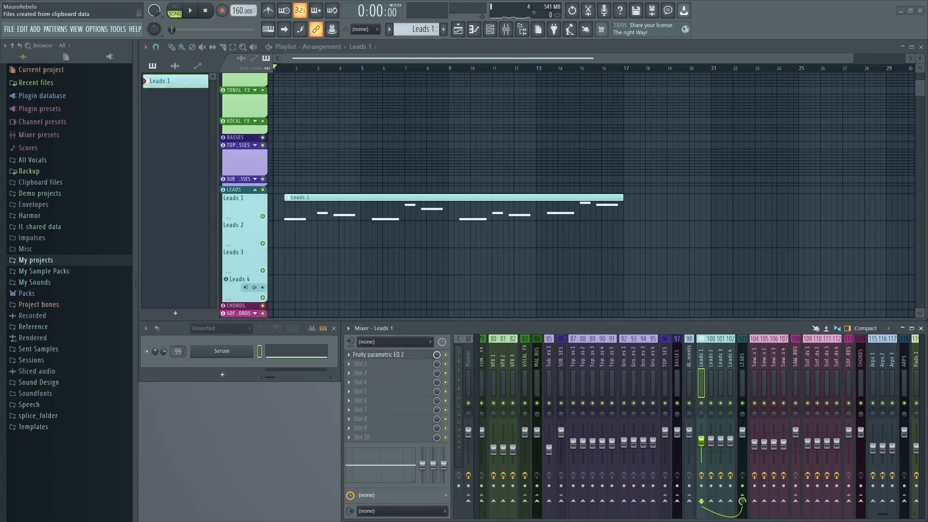
Add Ozone Imager 2 to the second effect slot of Leads 1 and narrow its width to -50%, comparing by ear
click(373, 363)
mouse_move(736, 95)
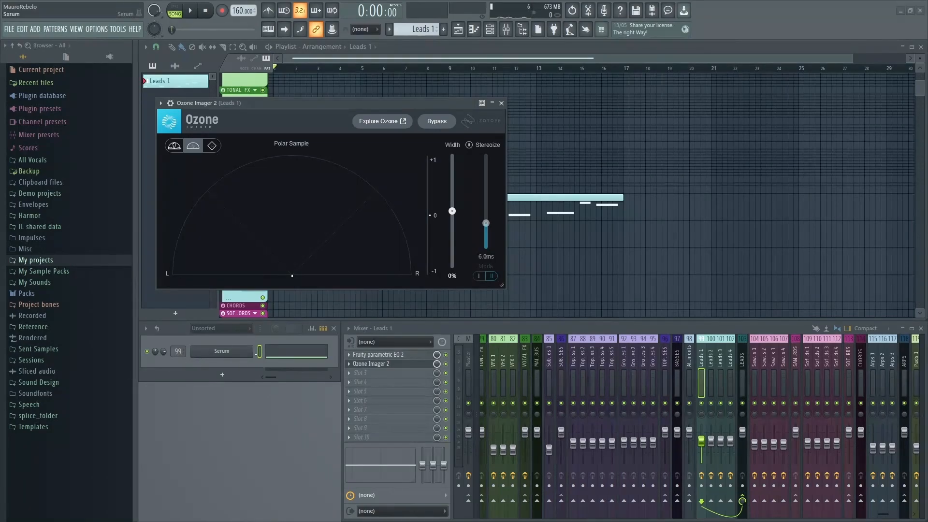
drag(452, 210, 452, 242)
key(space)
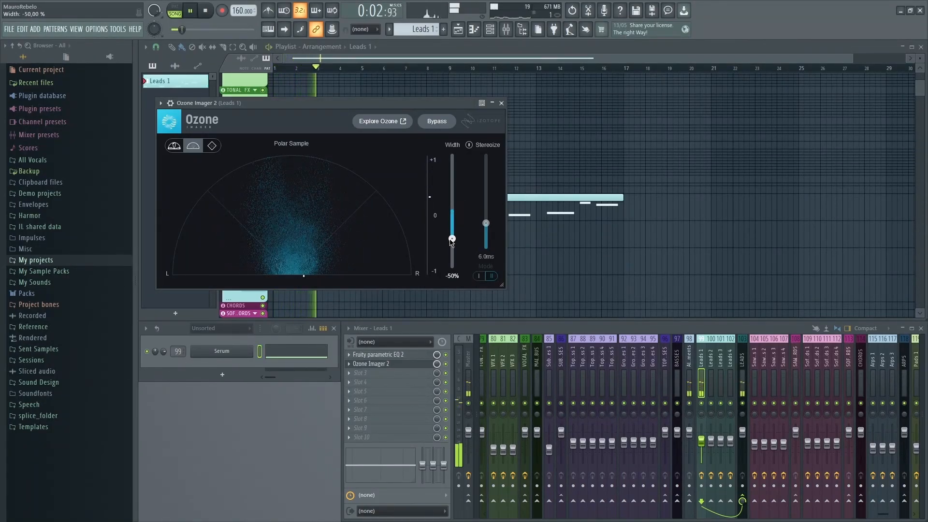
double_click(452, 238)
key(space)
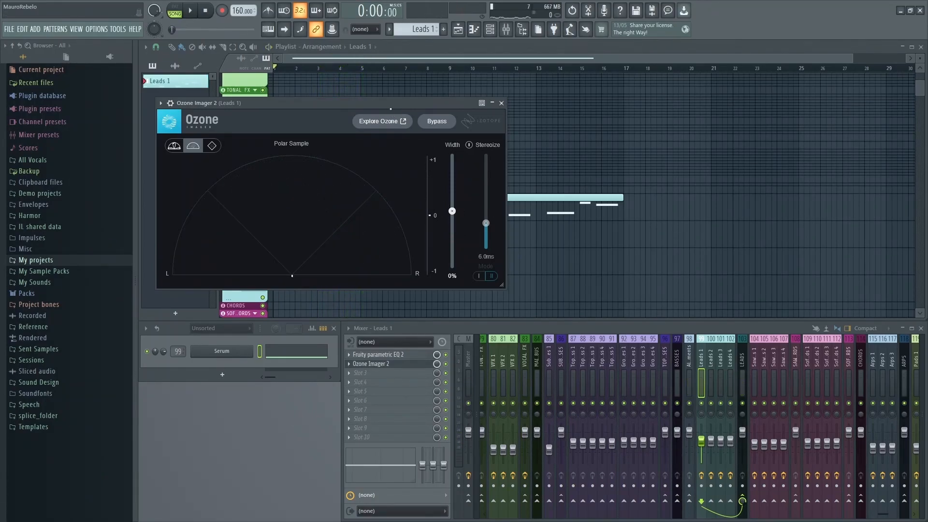
drag(453, 211, 452, 238)
click(371, 364)
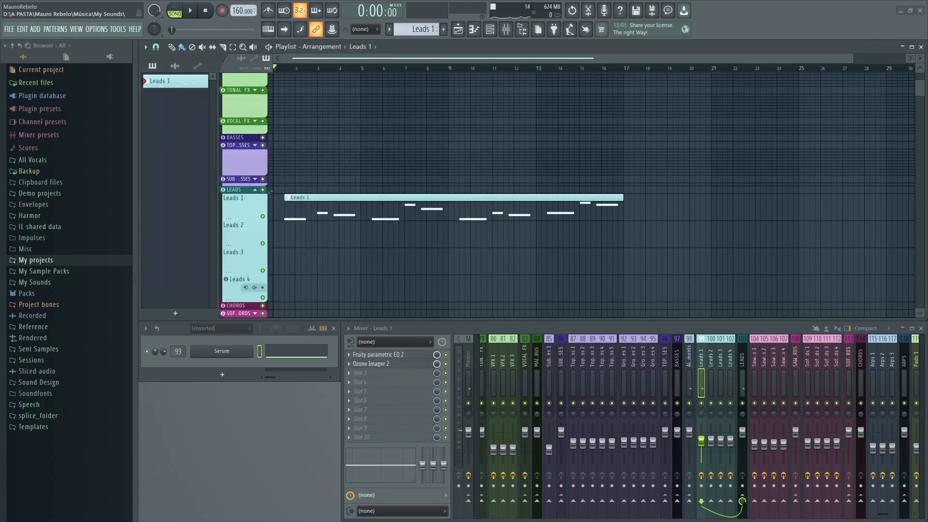
Add Fruity Blood Overdrive to the third effect slot of Leads 1, raise its preamp, lower its post gain, and audition the lead
click(349, 374)
mouse_move(387, 305)
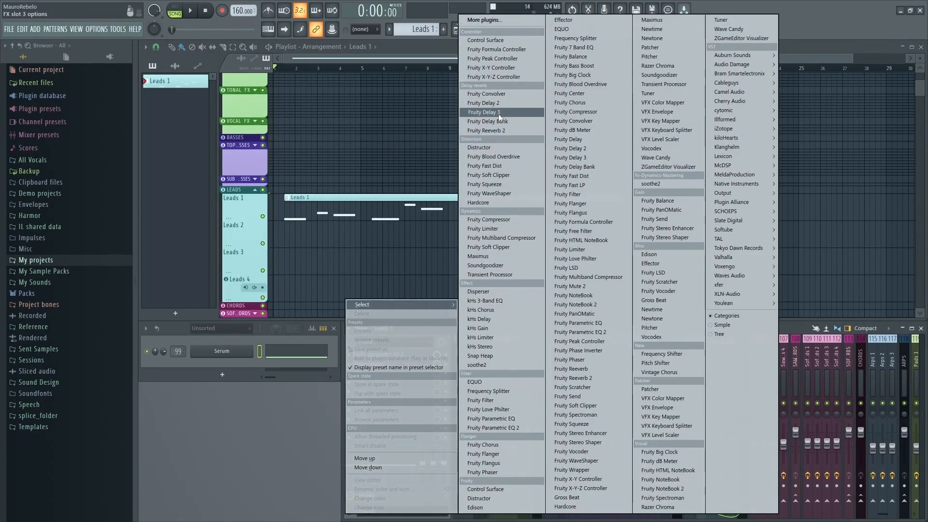
click(512, 156)
drag(248, 115, 305, 116)
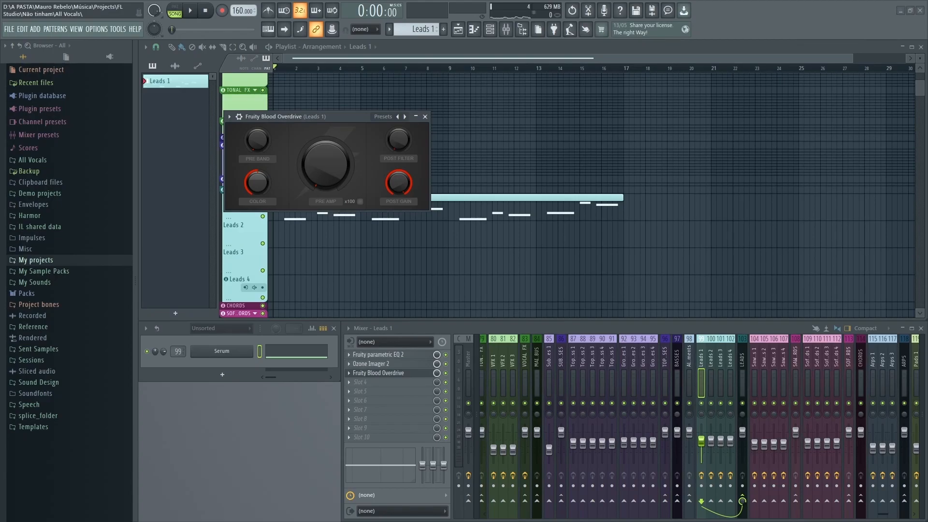
drag(325, 164, 325, 131)
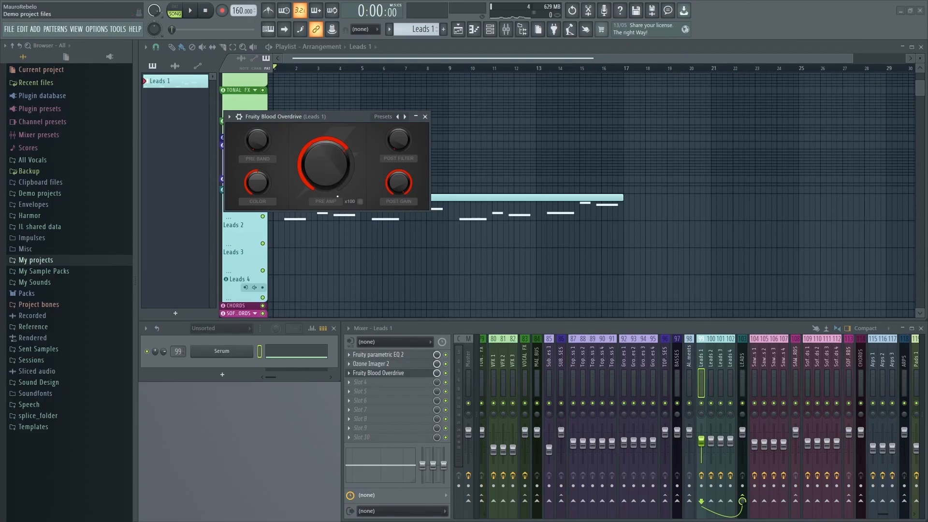
drag(399, 183, 399, 188)
key(space)
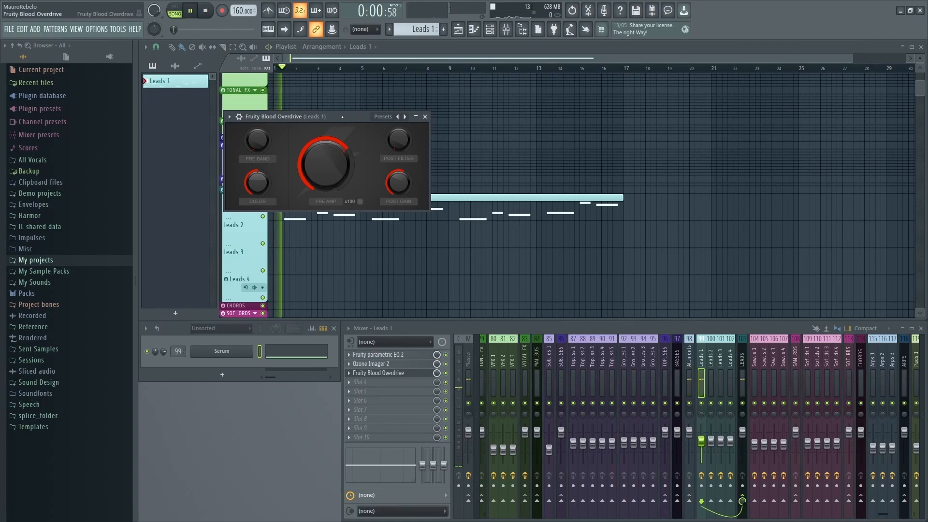
key(space)
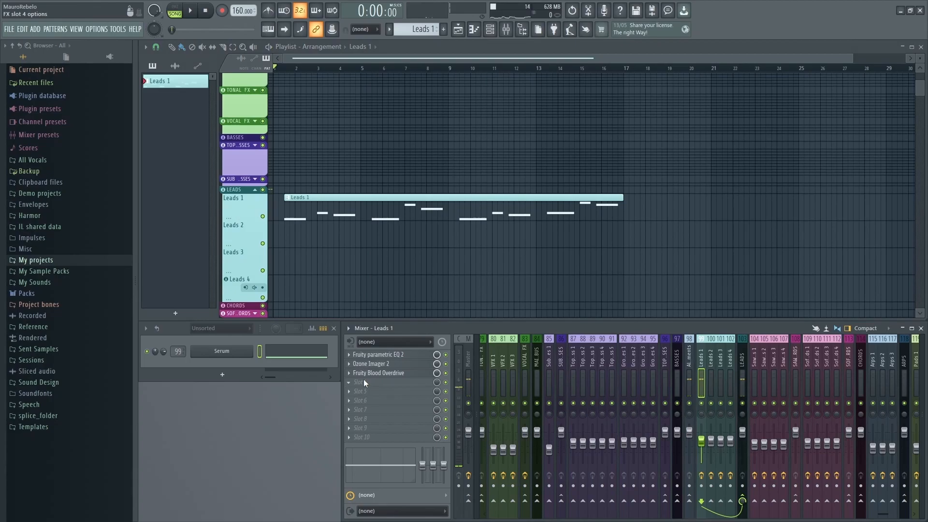
Add Patcher to the fourth effect slot of Leads 1 and load its Saturation Send preset
click(363, 382)
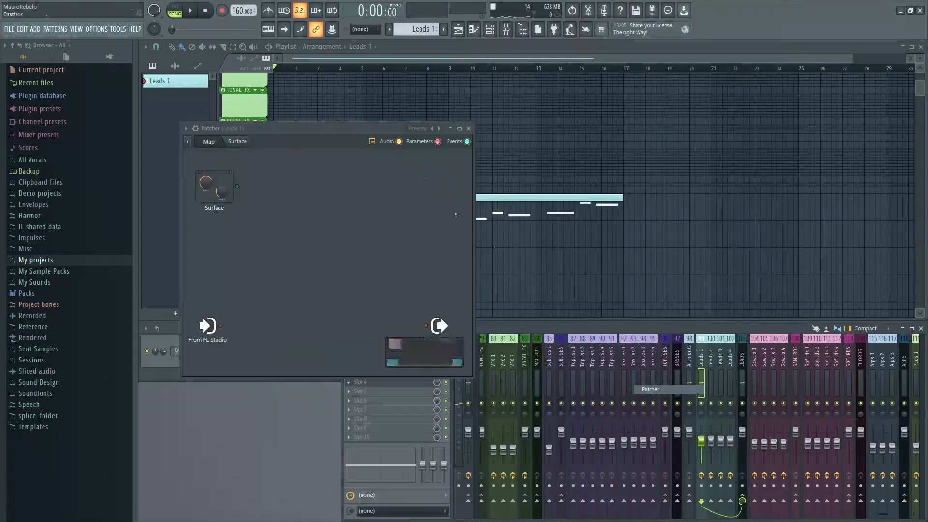
click(670, 262)
click(417, 128)
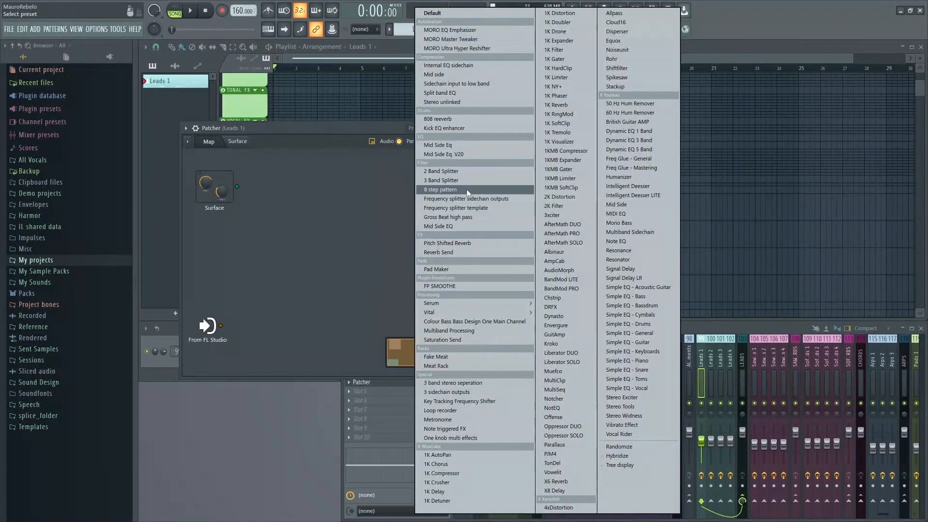
click(471, 341)
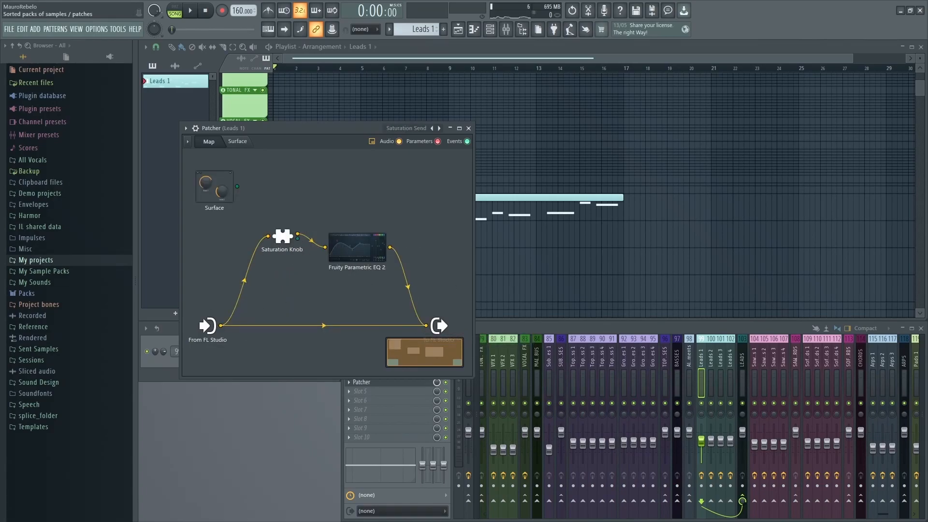
Inspect the plugins in the Saturation Send patch, raise the high-pass cutoff of its Fruity Parametric EQ 2, and audition the lead
double_click(367, 247)
click(629, 176)
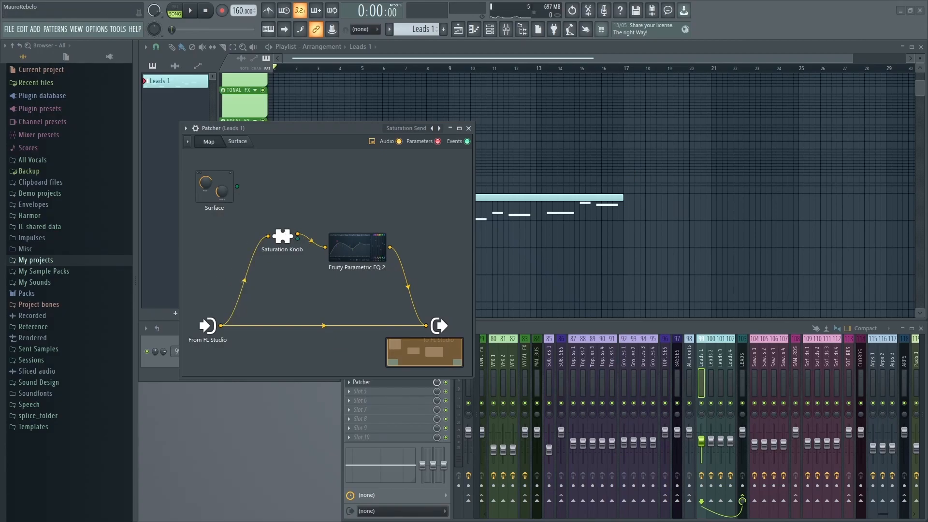
double_click(270, 241)
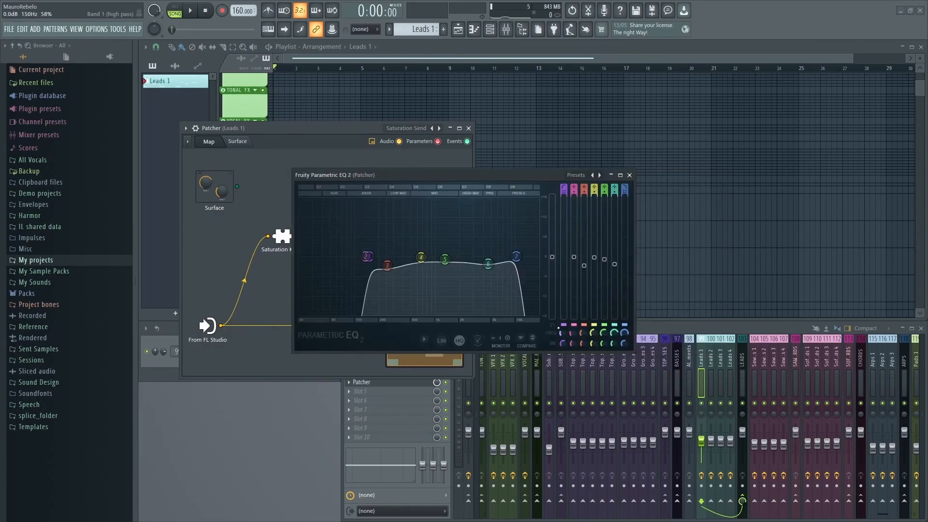
drag(369, 256, 426, 275)
key(space)
scroll(426, 276, down, 3)
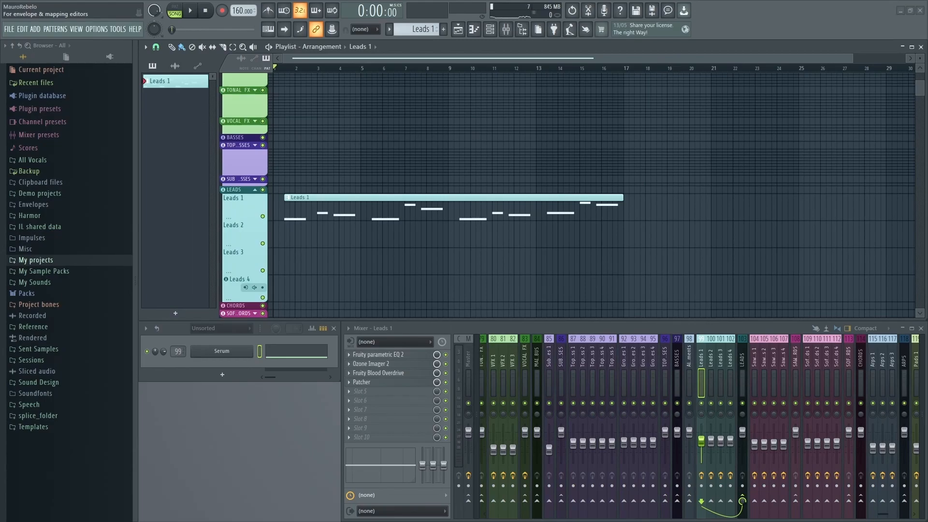
Add OTT to the fifth effect slot of Leads 1, set its depth to 25%, and audition the lead
click(360, 391)
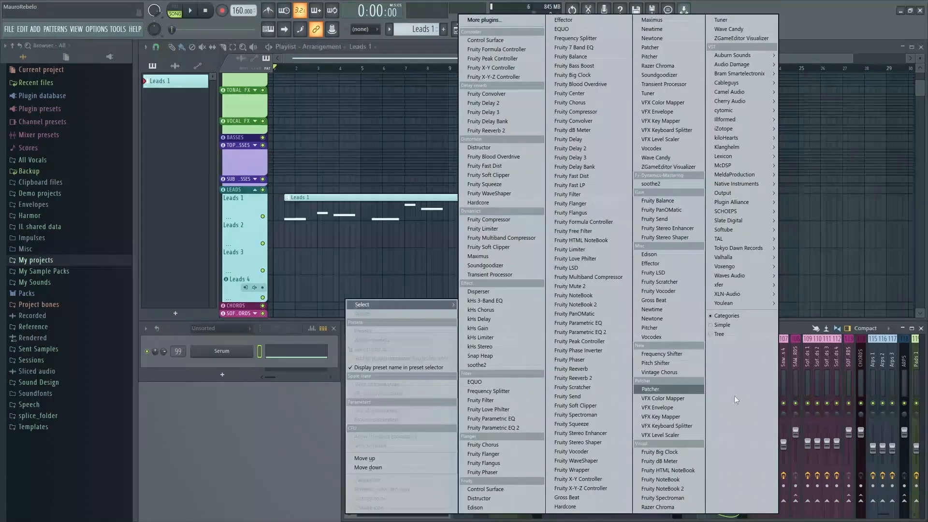
click(738, 312)
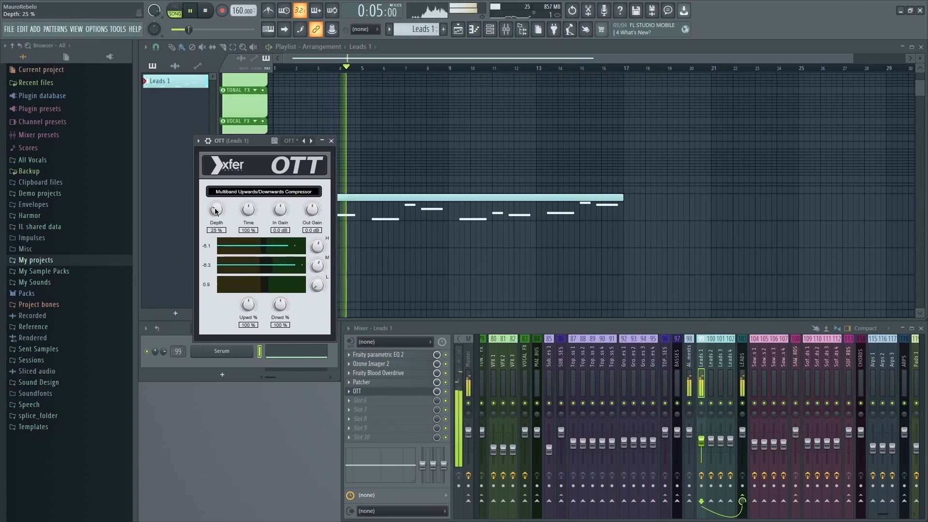
click(331, 140)
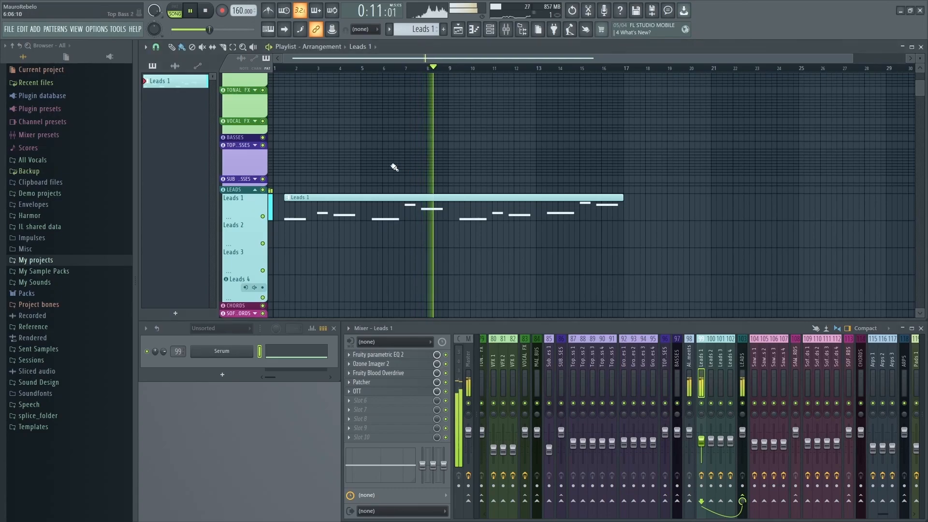
key(space)
Add Patcher with the Reverb Send preset to the sixth effect slot of Leads 1 and inspect its Fruity Reeverb 2 and Fruity Limiter
click(362, 382)
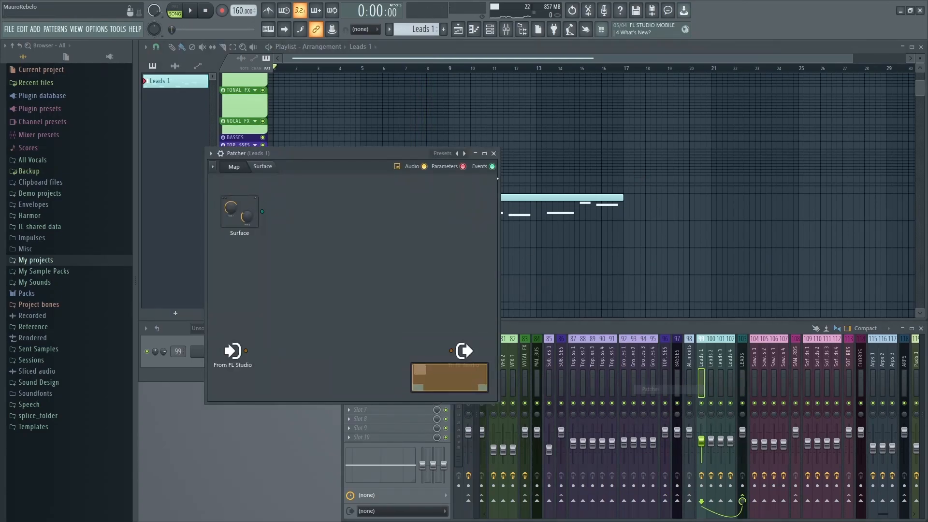
click(441, 153)
click(473, 252)
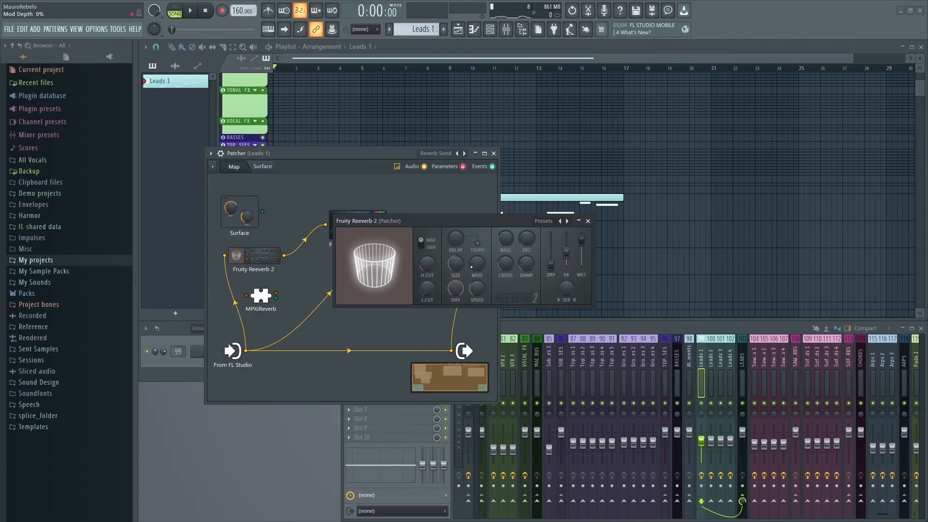
click(588, 221)
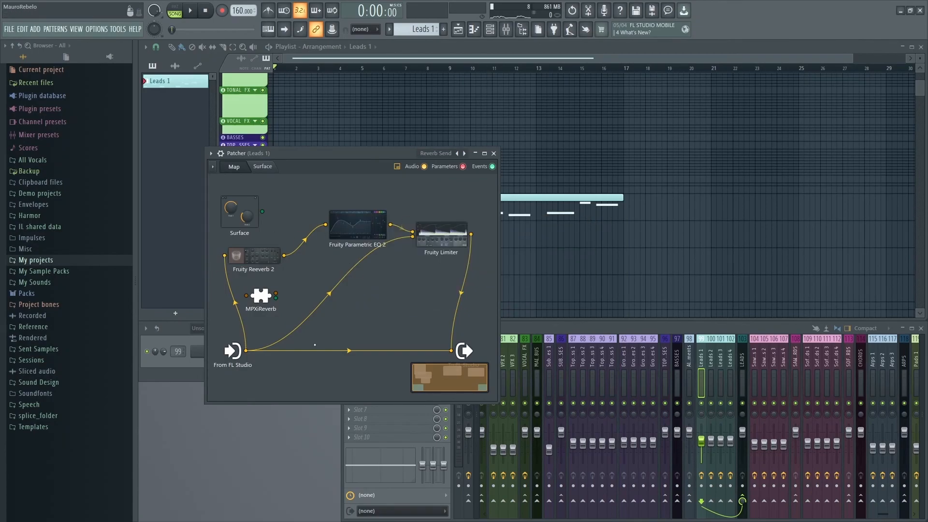
click(421, 229)
click(611, 187)
In the Reverb Send patch's Fruity Parametric EQ 2, raise the high-pass cutoff to about 357 Hz, lower band 4, and audition the lead
click(353, 224)
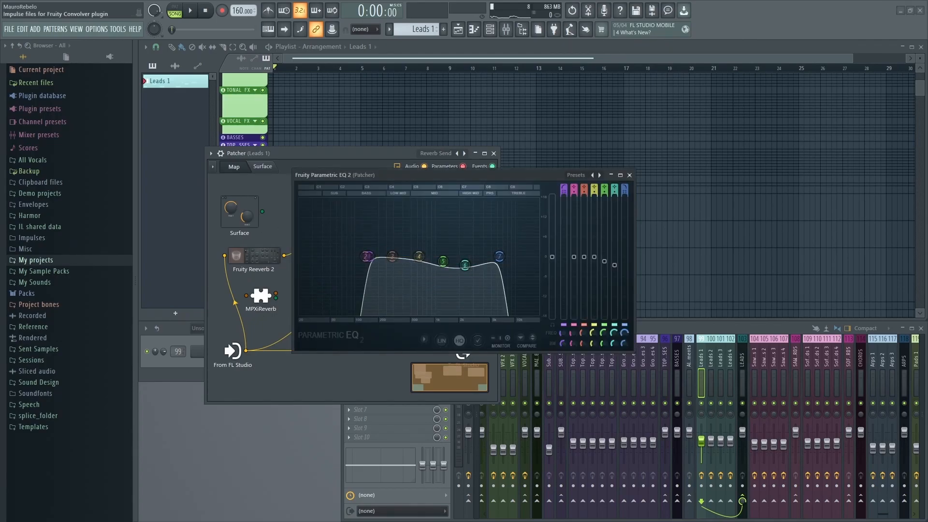
drag(366, 256, 398, 256)
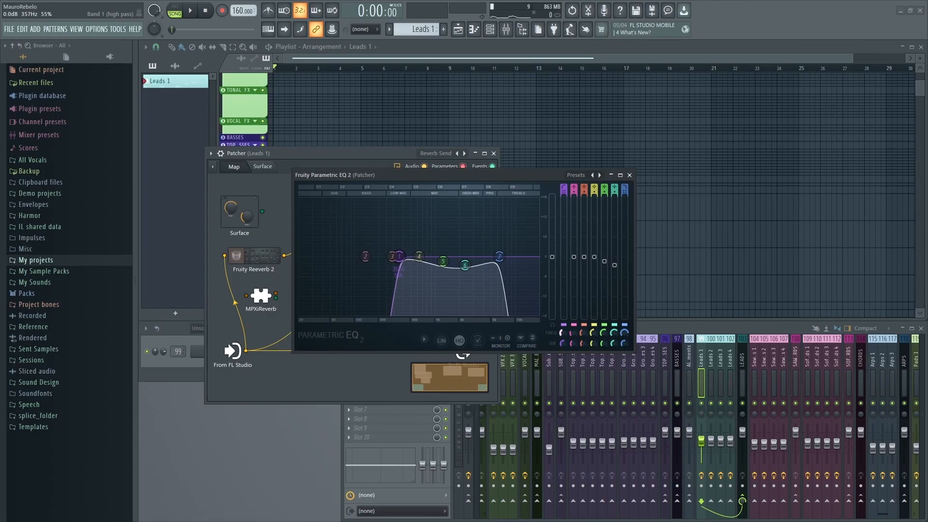
drag(419, 256, 414, 270)
key(space)
key(space)
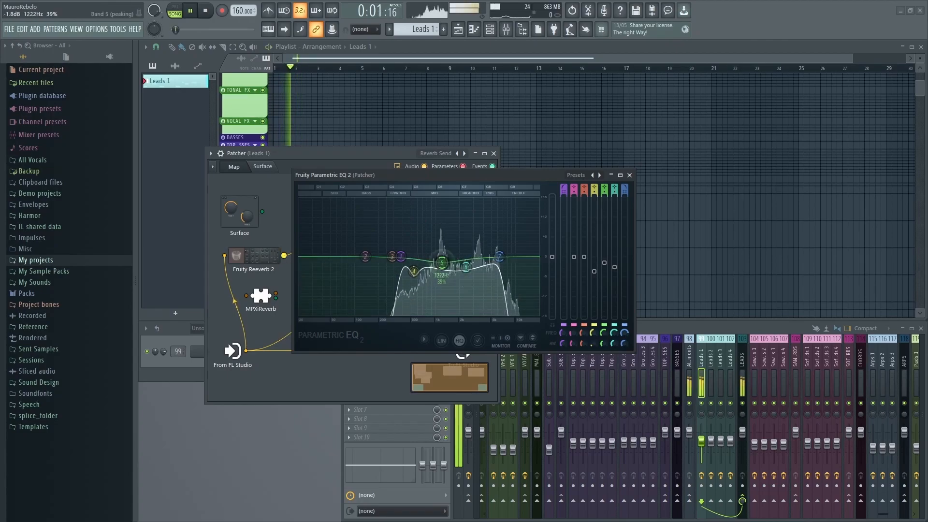
key(space)
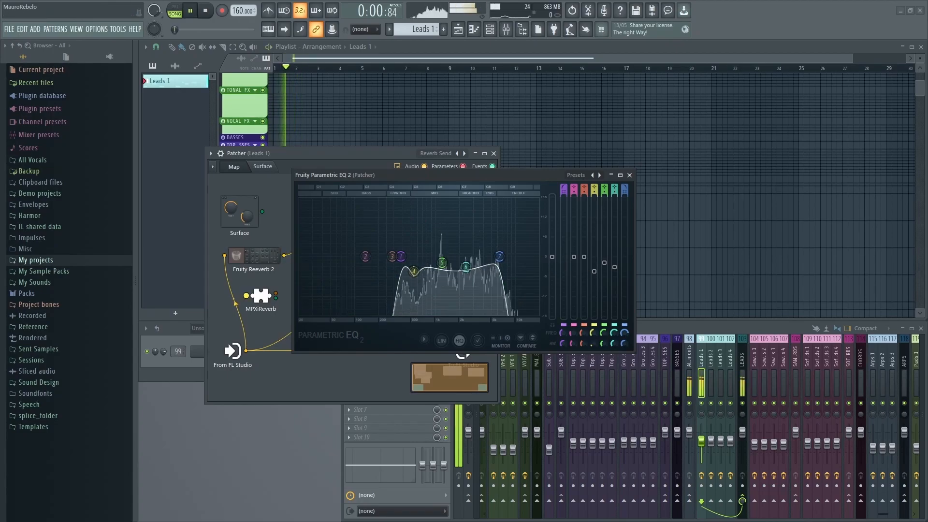
click(629, 175)
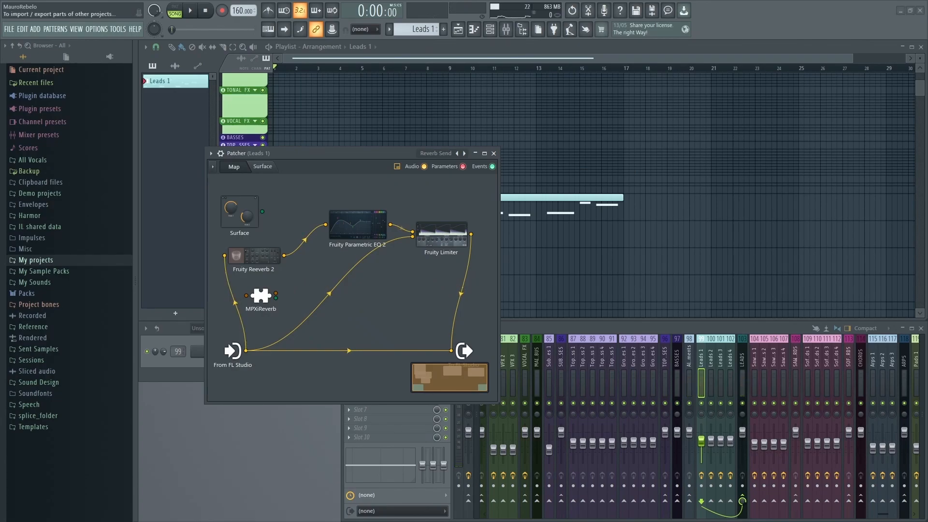
Add The Glue to the seventh effect slot of Leads 1, lower its threshold and attack, set makeup to 4.0 dB, and audition the lead
double_click(253, 256)
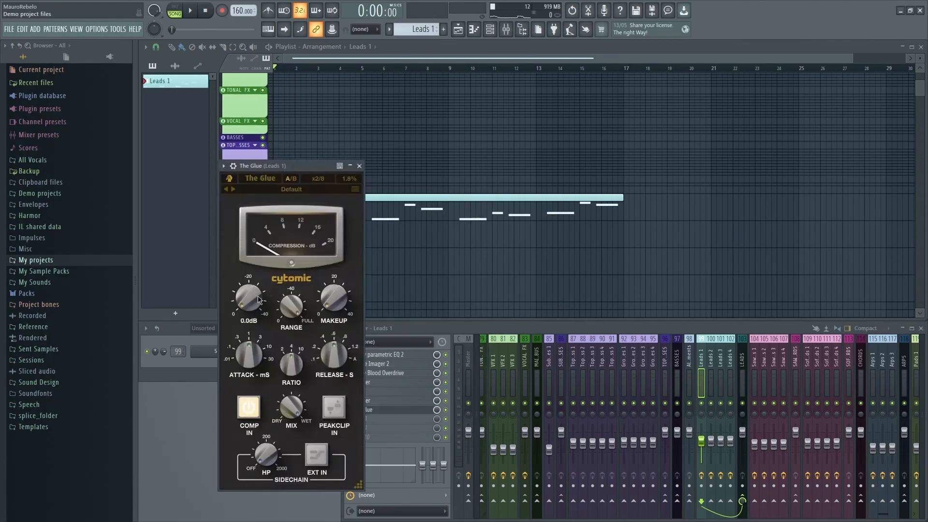
drag(251, 296, 247, 291)
drag(246, 357, 232, 372)
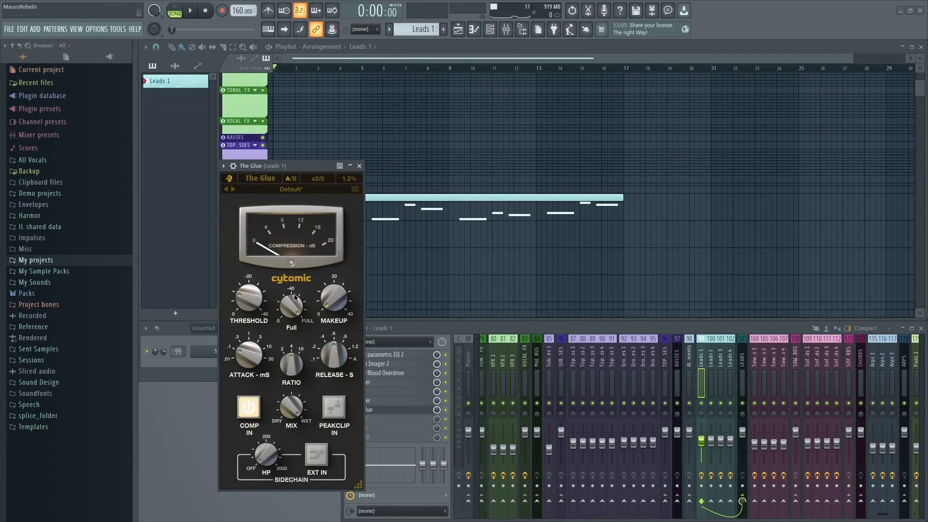
drag(319, 293, 321, 310)
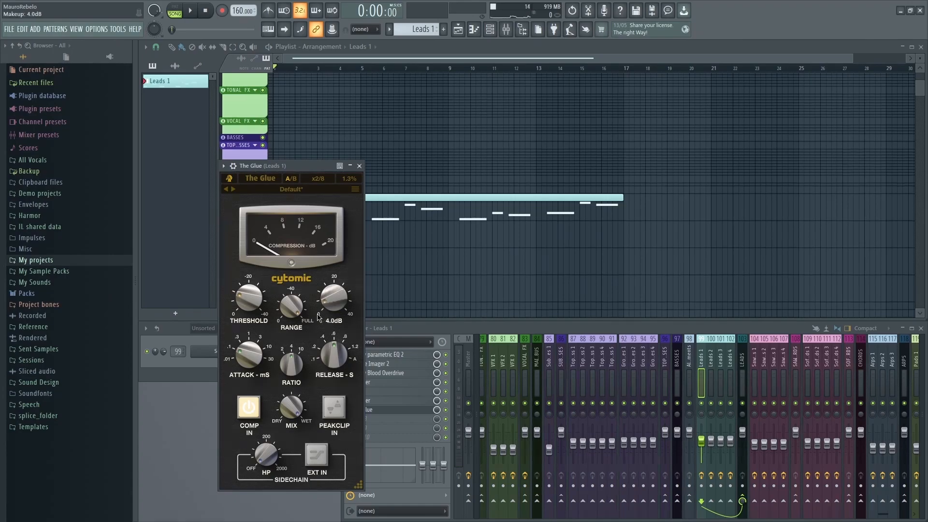
key(space)
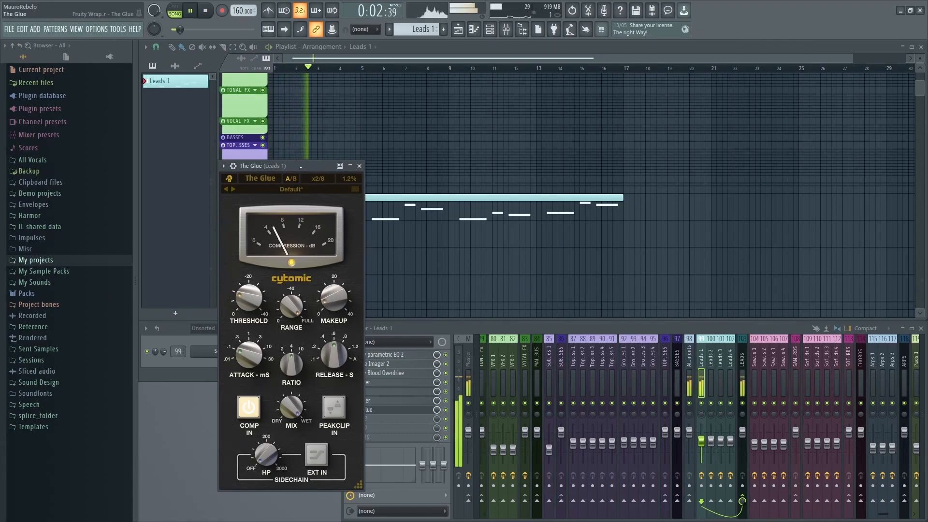
click(359, 166)
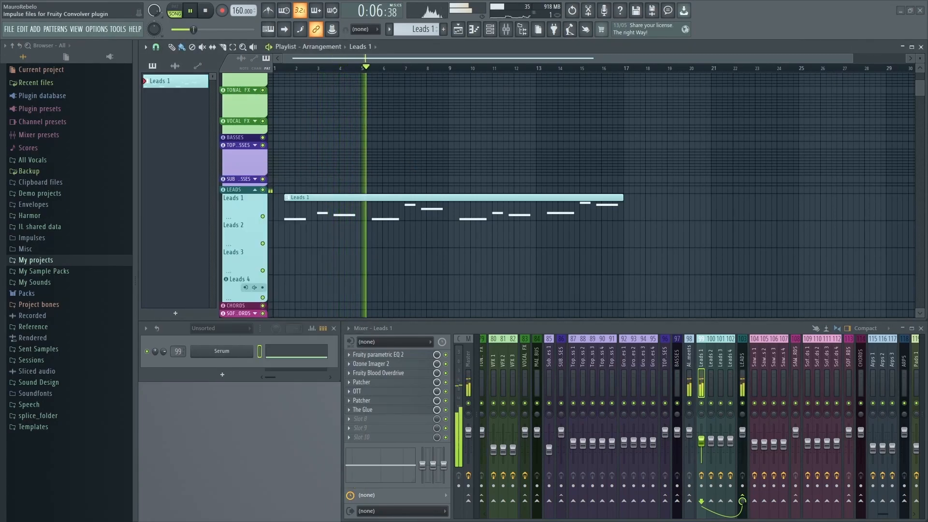
key(space)
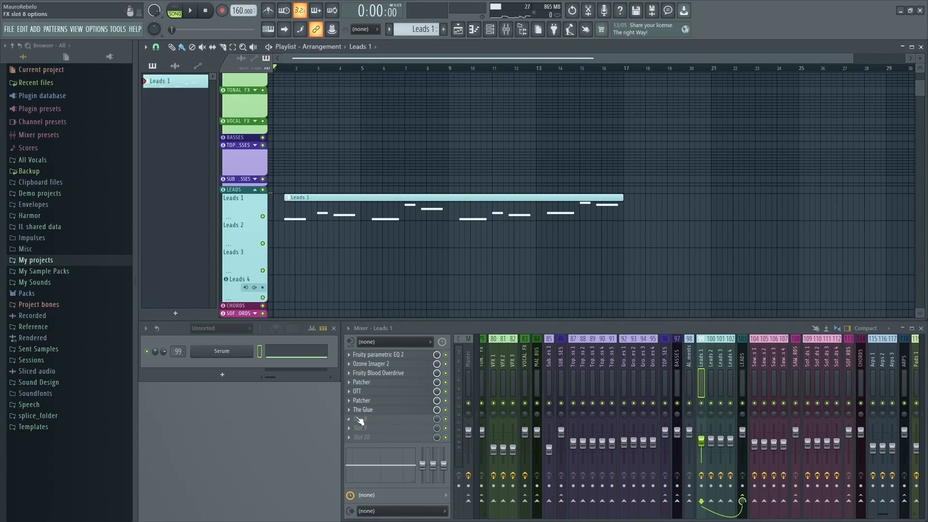
Add soothe2 to the eighth effect slot of Leads 1, set band 3 to 6k6 Hz with 7.1 dB sensitivity and depth to -3.3
click(360, 419)
click(658, 184)
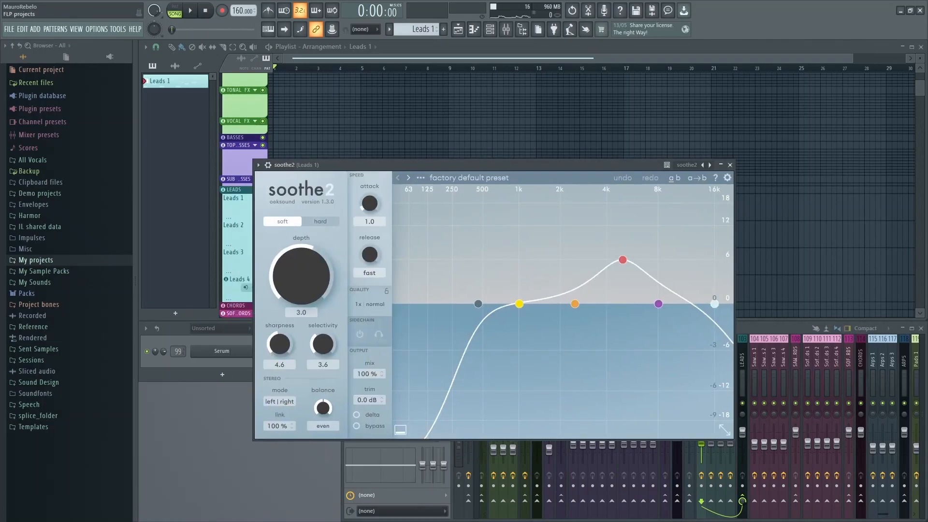
drag(623, 259, 638, 257)
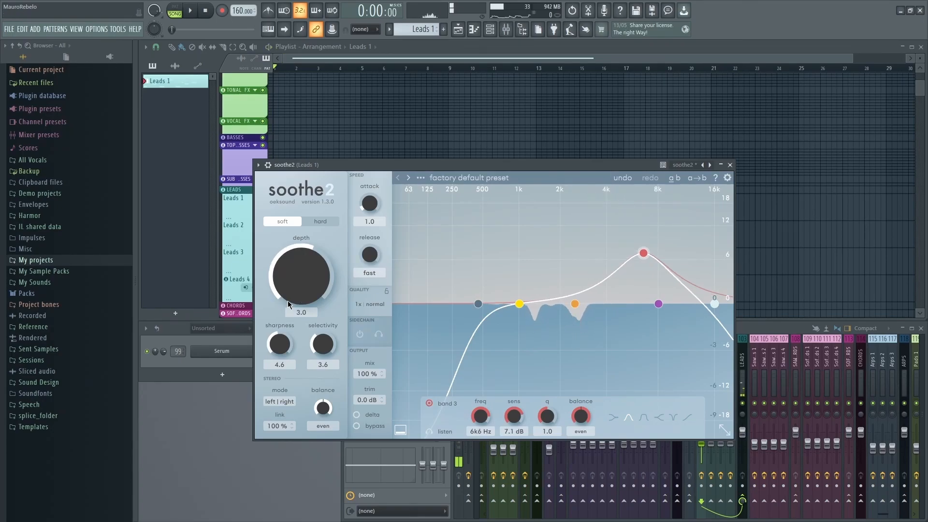
drag(298, 286, 298, 297)
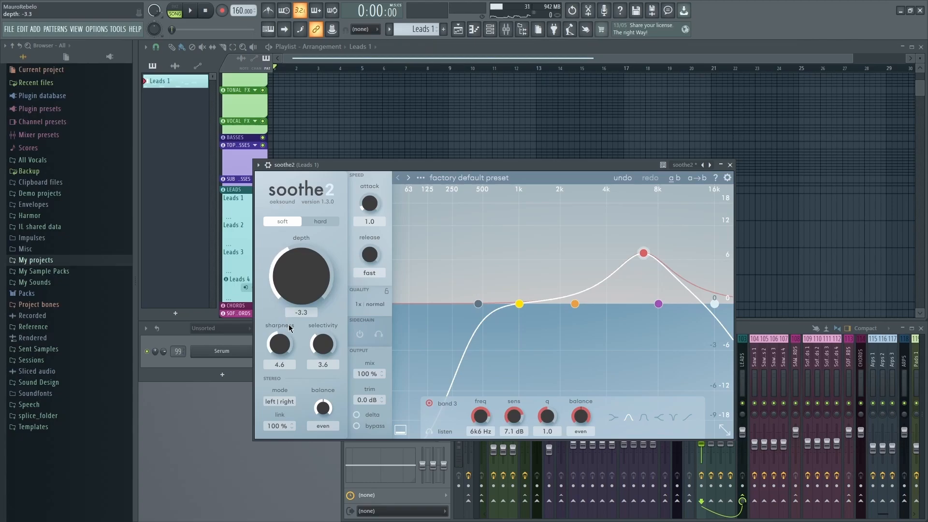
key(space)
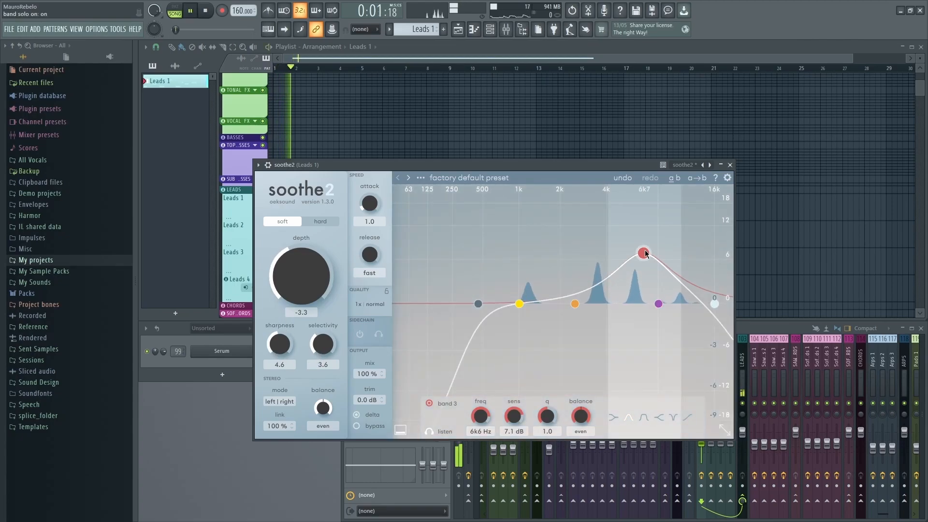
Set soothe2's band 1 to 1k2 Hz with 4.2 dB sensitivity and audition the lead
drag(521, 302, 529, 264)
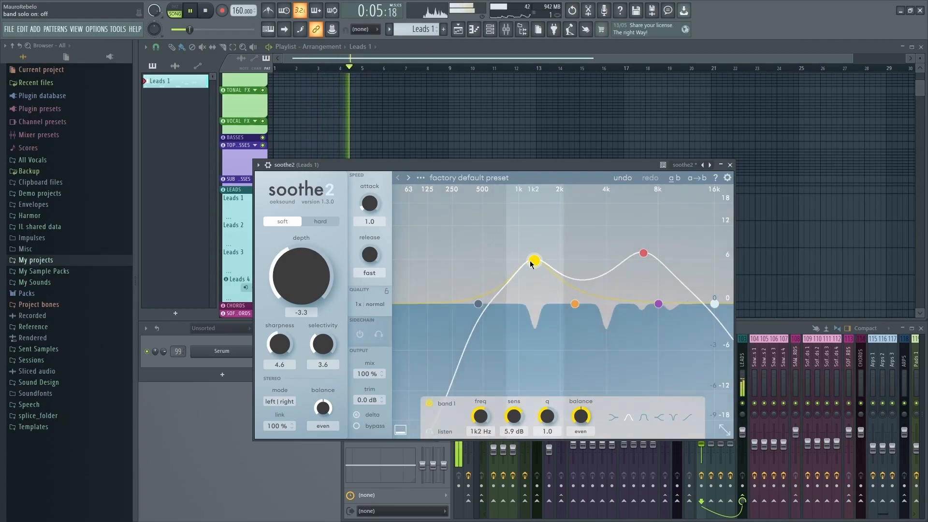
key(space)
drag(534, 261, 535, 272)
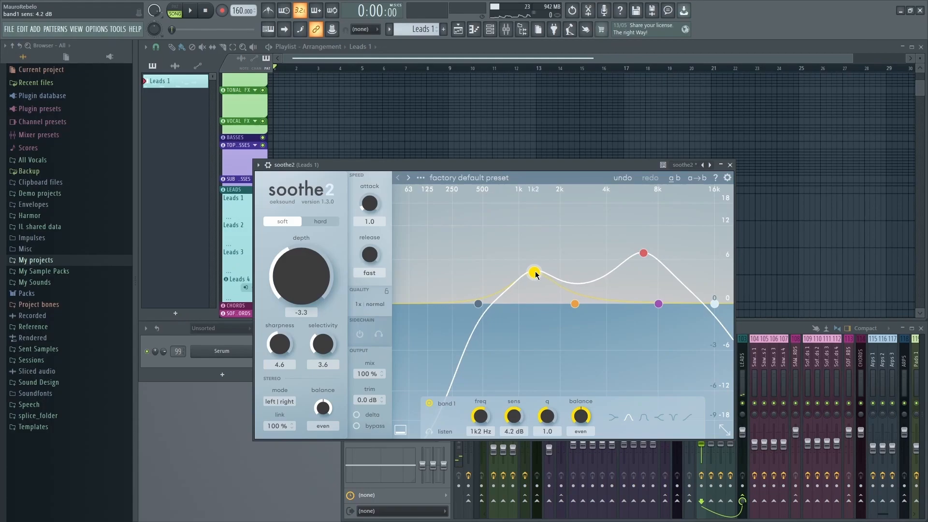
click(525, 163)
key(space)
click(731, 165)
key(alt+Tab)
key(alt+Tab)
key(alt+Tab)
key(alt+Tab)
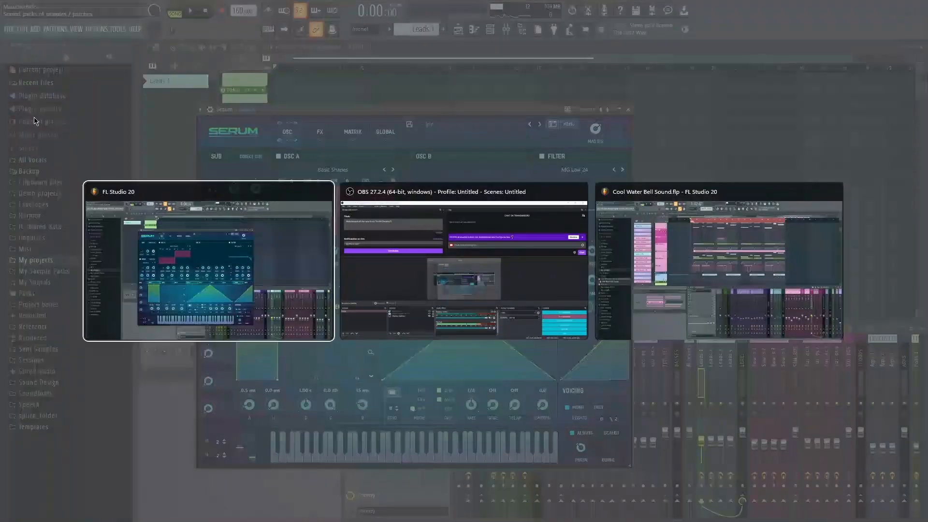
key(Escape)
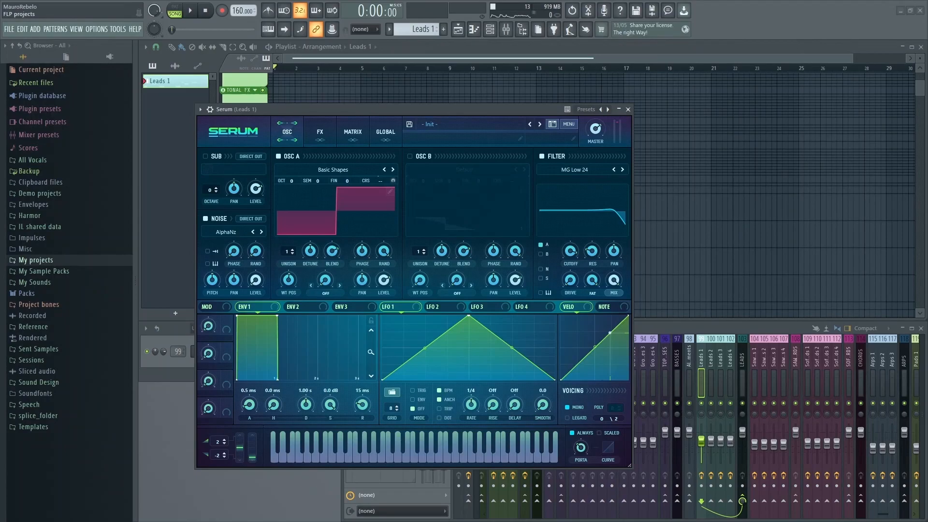
Assign LFO 1 to oscillator A's level in Serum, set its rate to 1/16, and audition the lead
drag(404, 311, 369, 304)
drag(469, 407, 479, 398)
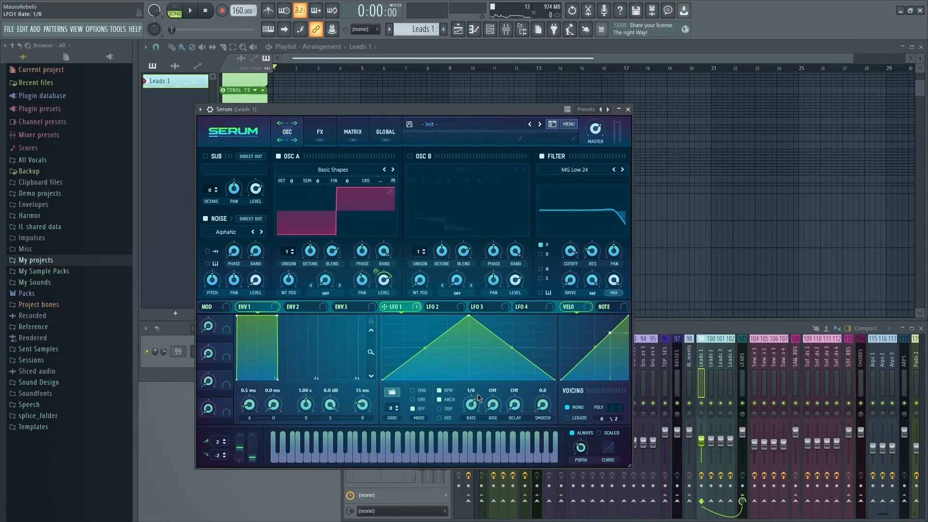
key(space)
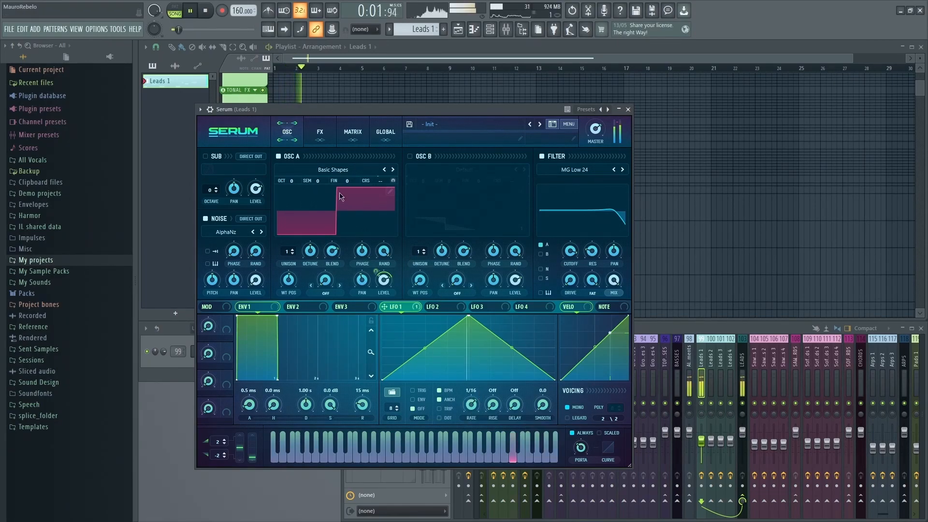
key(space)
Create a vibrato assignment from an unused LFO in Serum's modulation matrix and test it with the mod wheel during playback
click(353, 131)
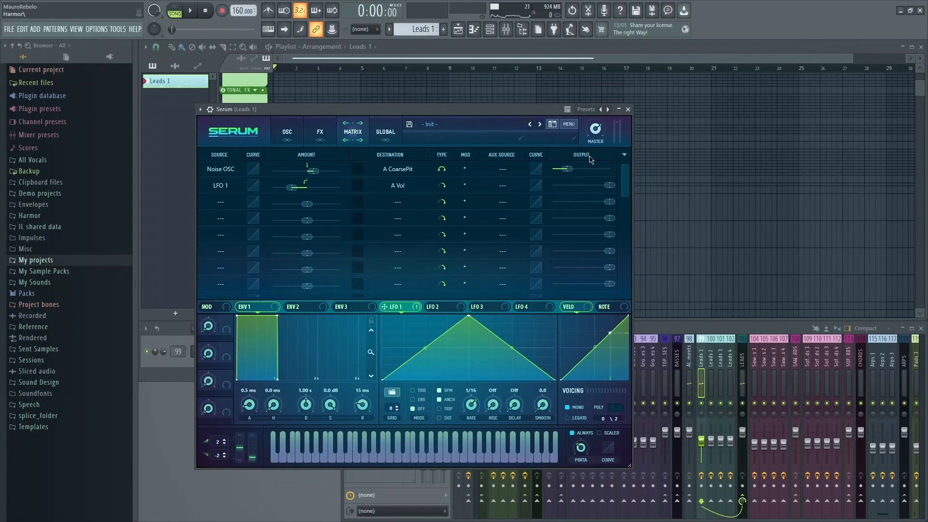
click(624, 156)
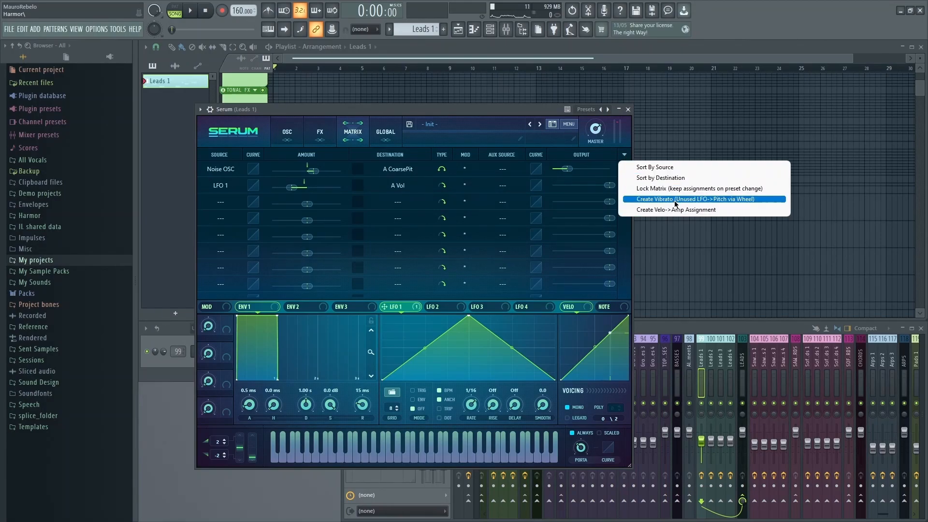
click(749, 200)
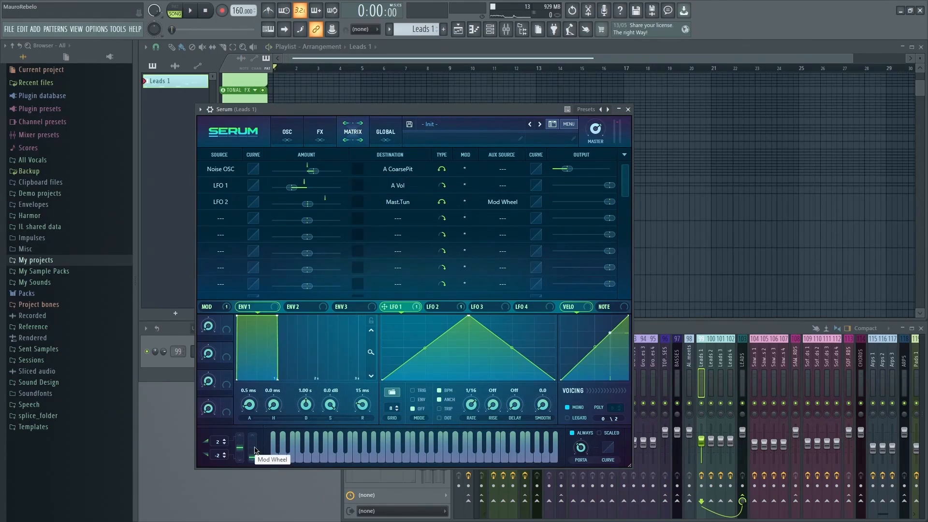
key(space)
drag(255, 450, 292, 497)
click(385, 132)
key(space)
click(352, 132)
Change the vibrato assignment's source to LFO 1 and its auxiliary source to Macro 1
click(241, 202)
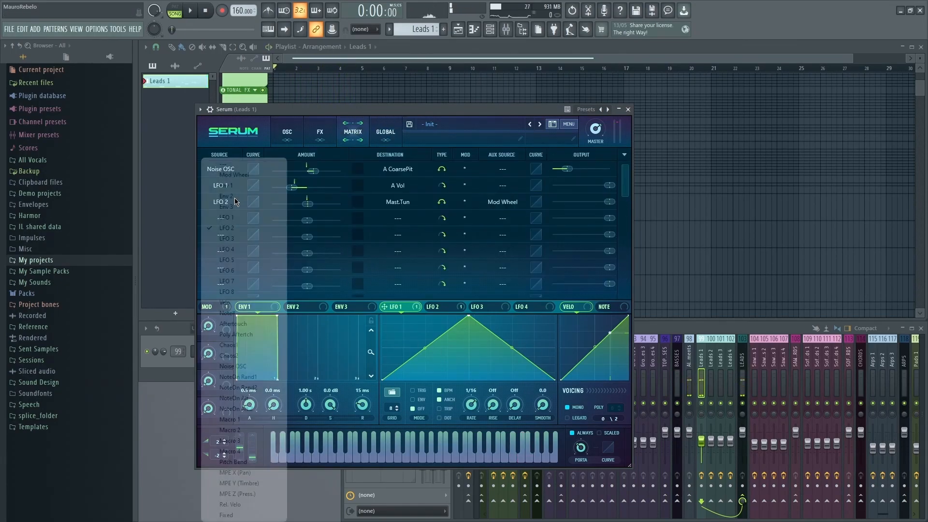
click(242, 218)
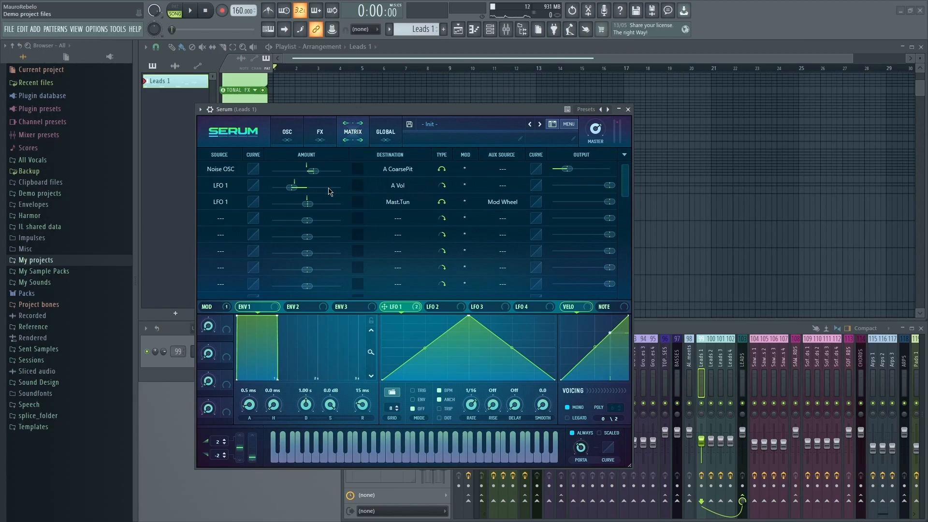
click(503, 202)
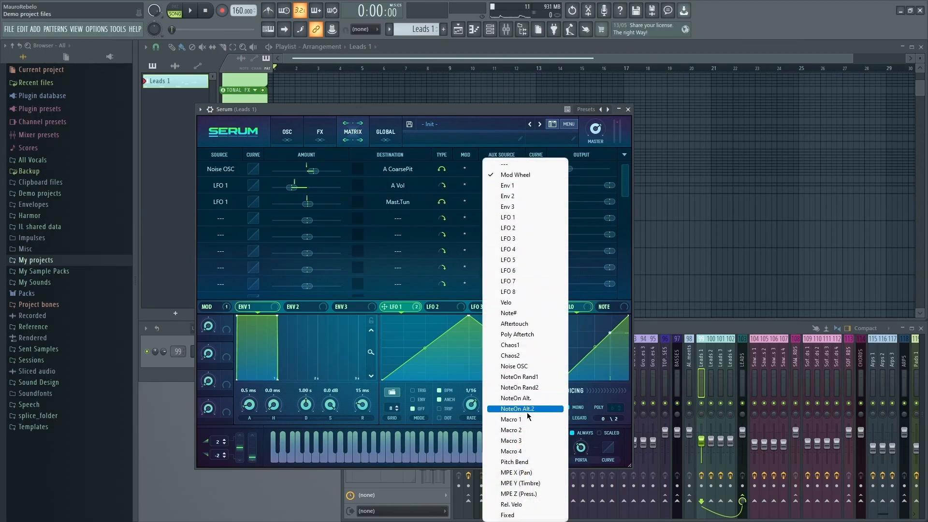
click(512, 419)
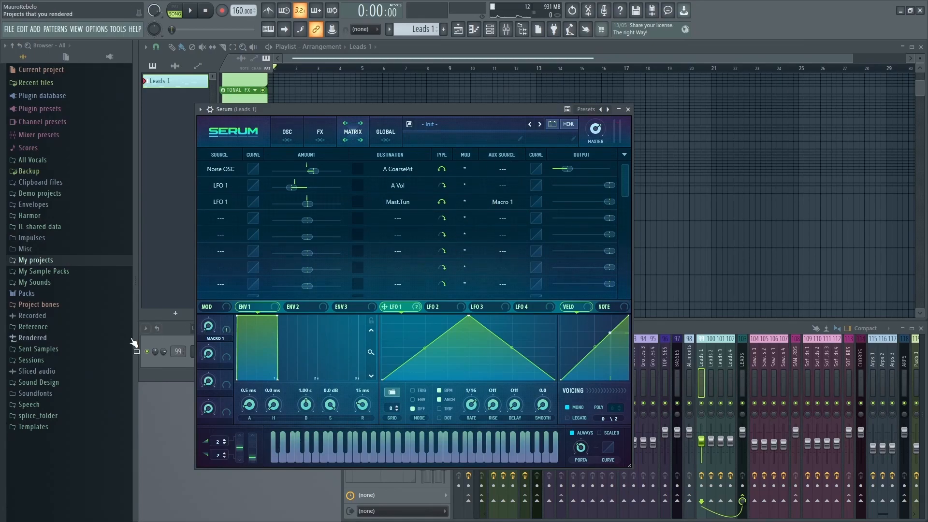
Rename Macro 1 as VIBRATO
double_click(223, 338)
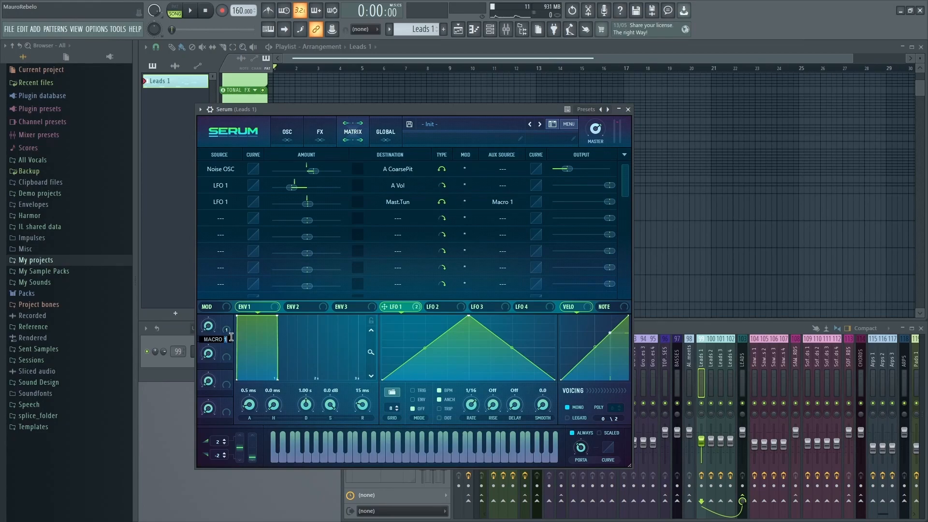
key(ctrl+a)
text(VIBRATO)
key(Return)
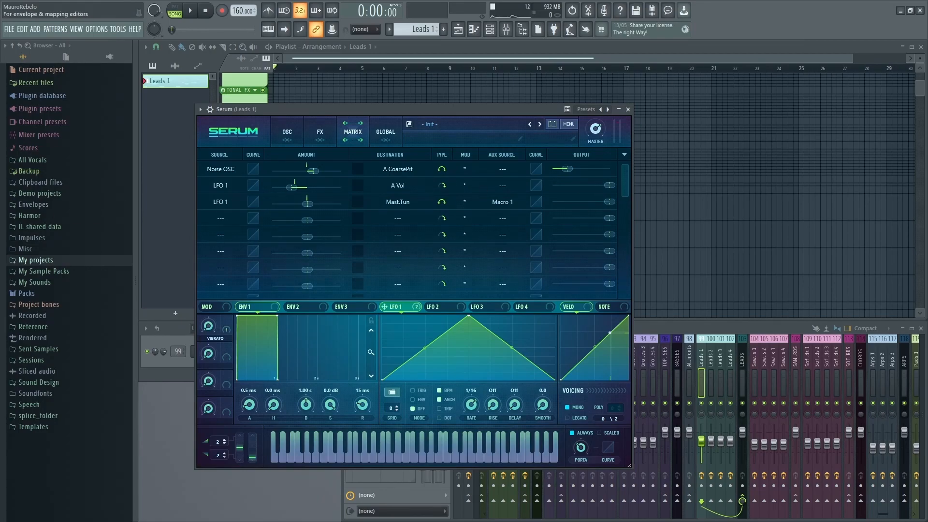
Play the lead and adjust the VIBRATO macro to about 22%
key(space)
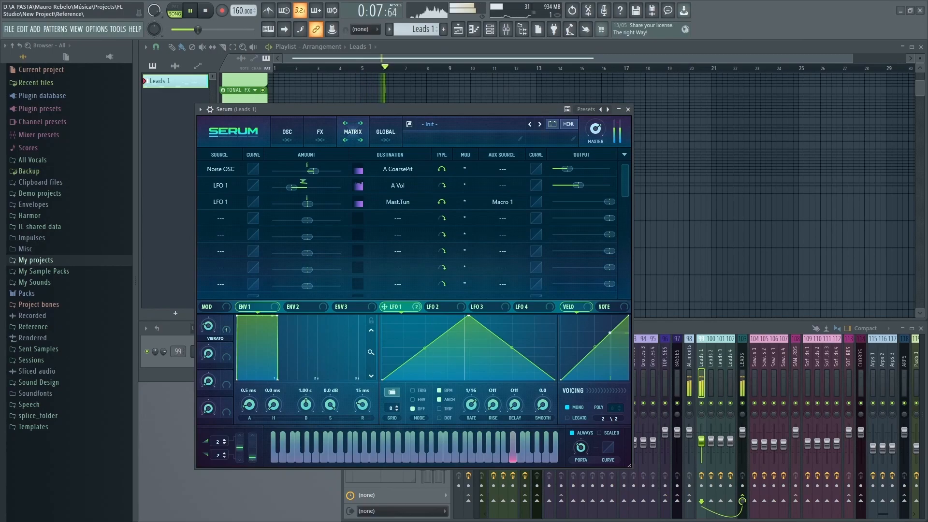
mouse_move(213, 331)
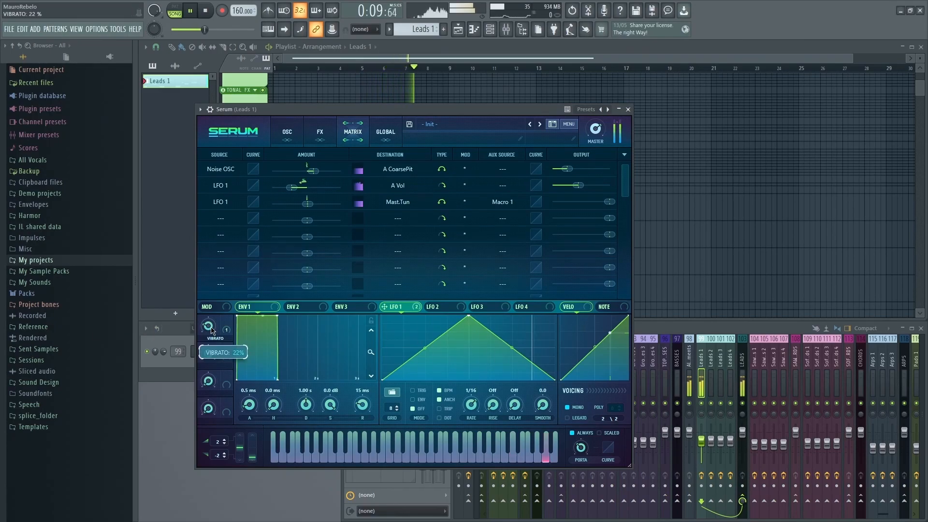